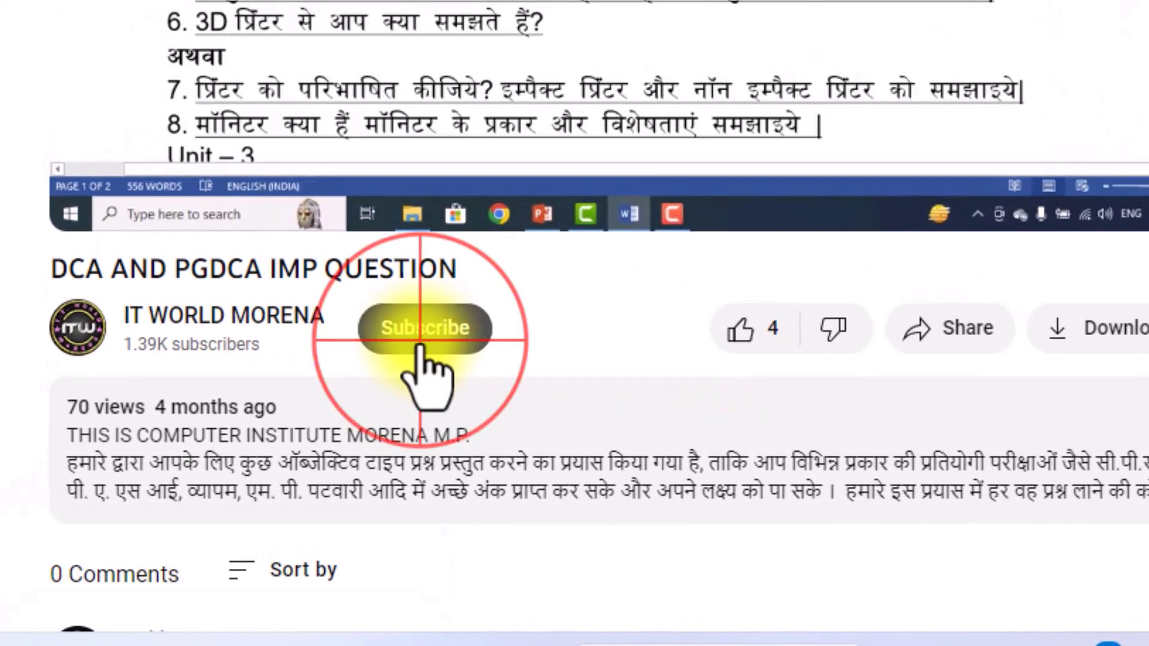
# Subscribe to the IT WORLD MORENA channel and set its notifications to All.
pyautogui.click(551, 345)
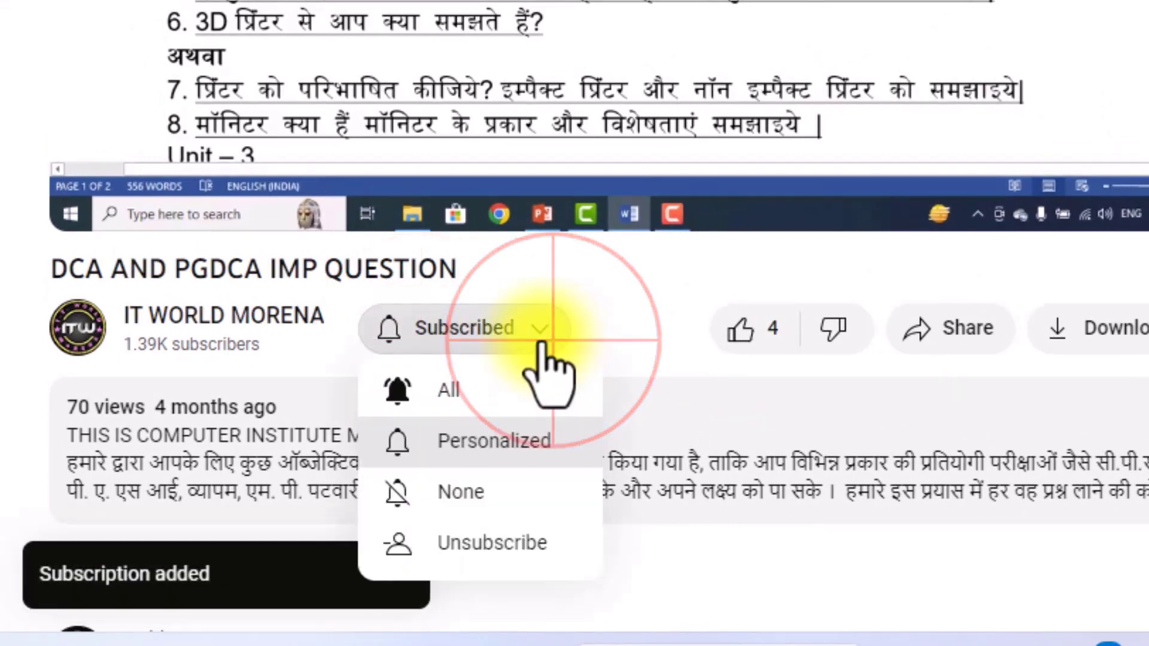
pyautogui.click(446, 395)
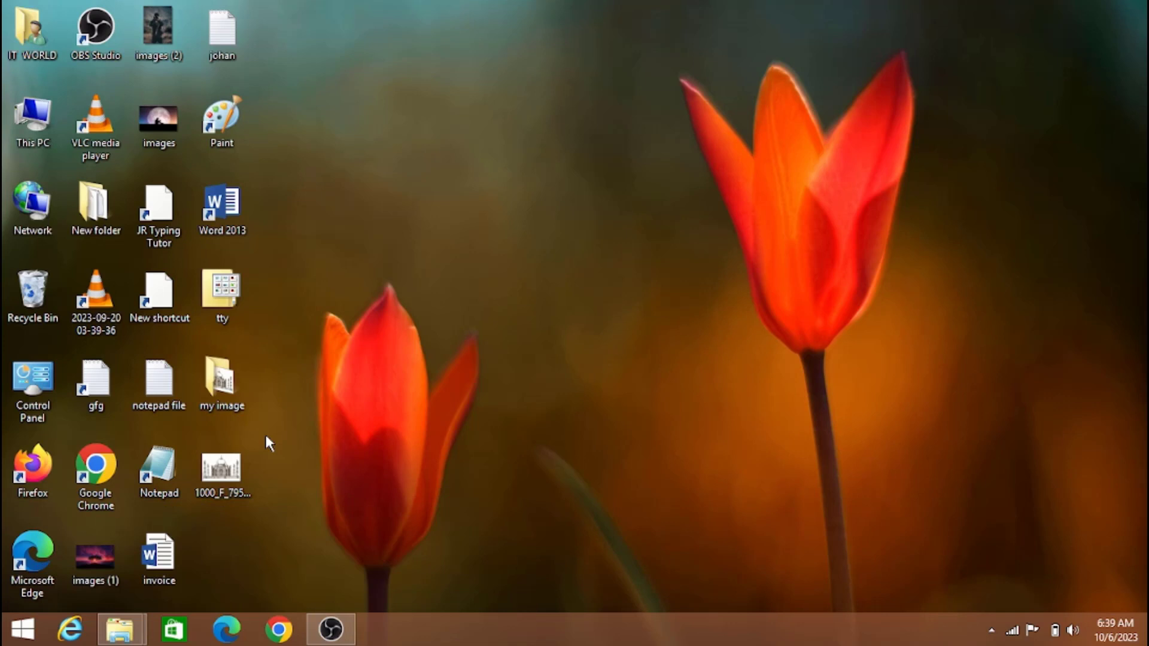
# Open the Windows temporary files folder by running %temp%.
pyautogui.press('super+r')
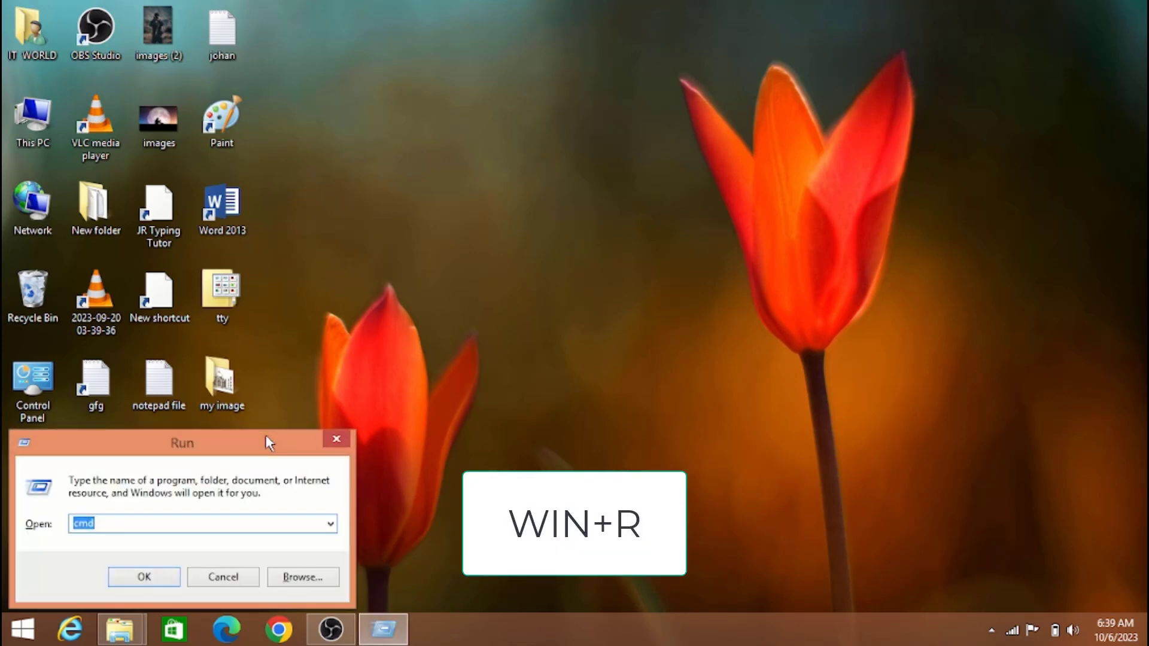
pyautogui.write('%')
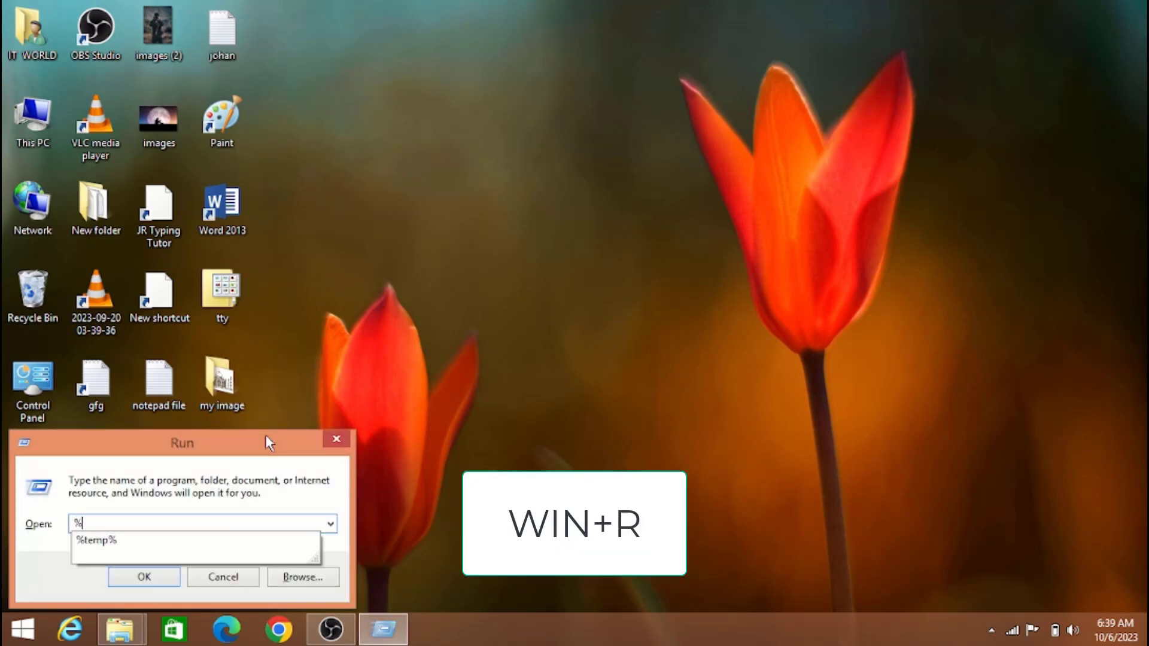
pyautogui.write('temp')
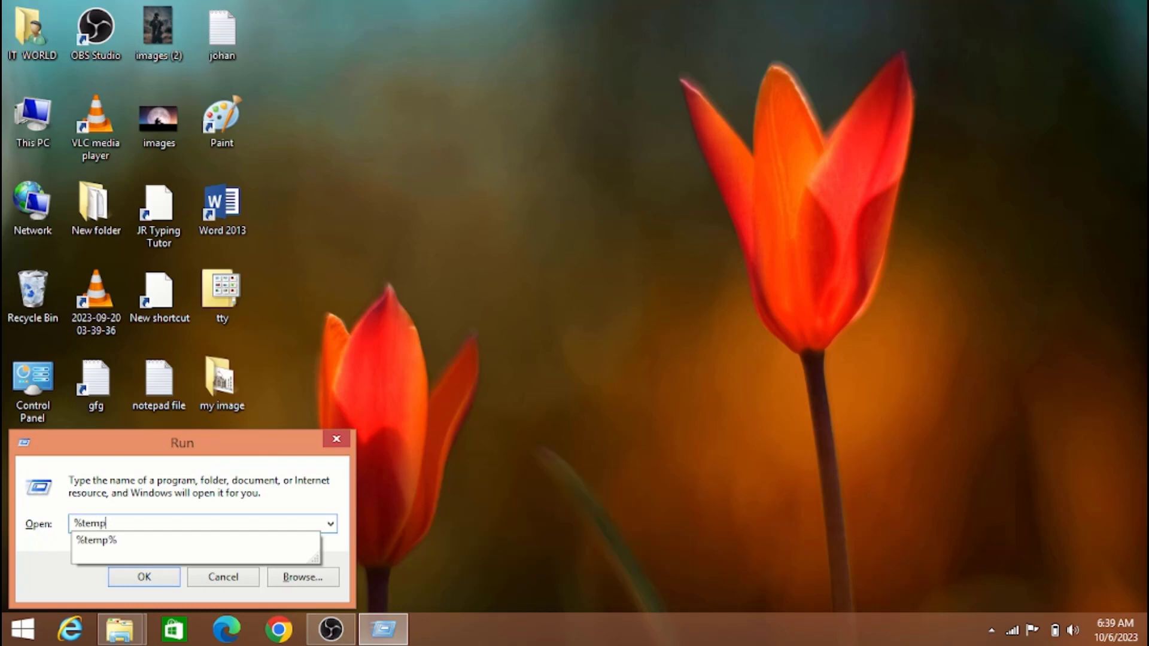
pyautogui.write('%')
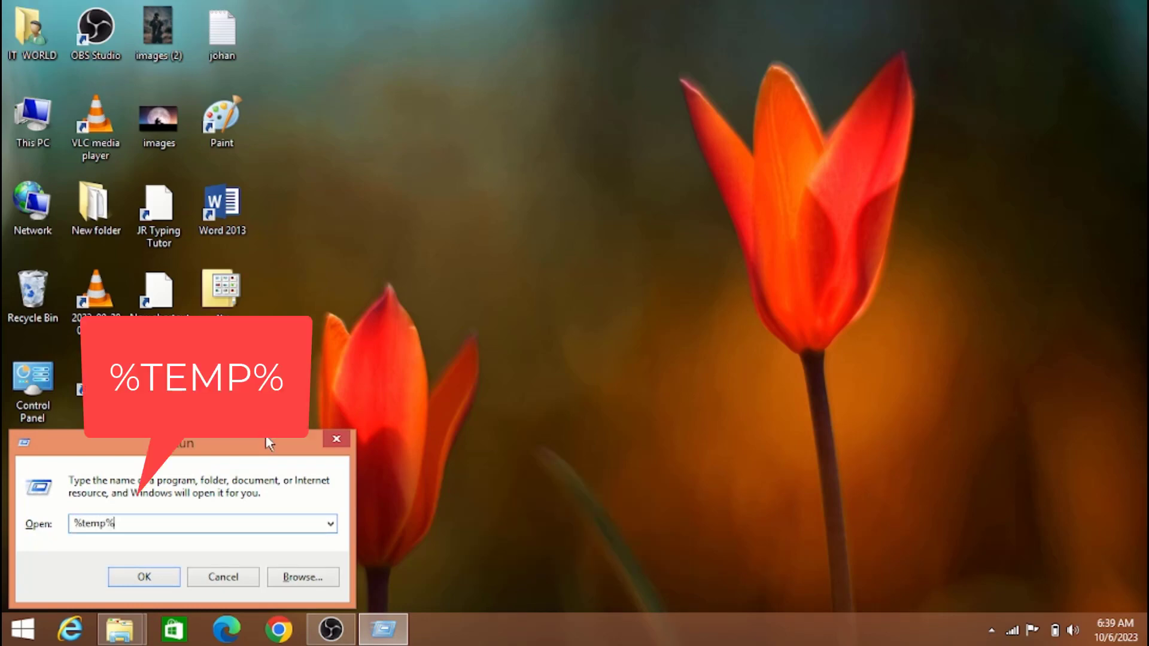
pyautogui.click(171, 576)
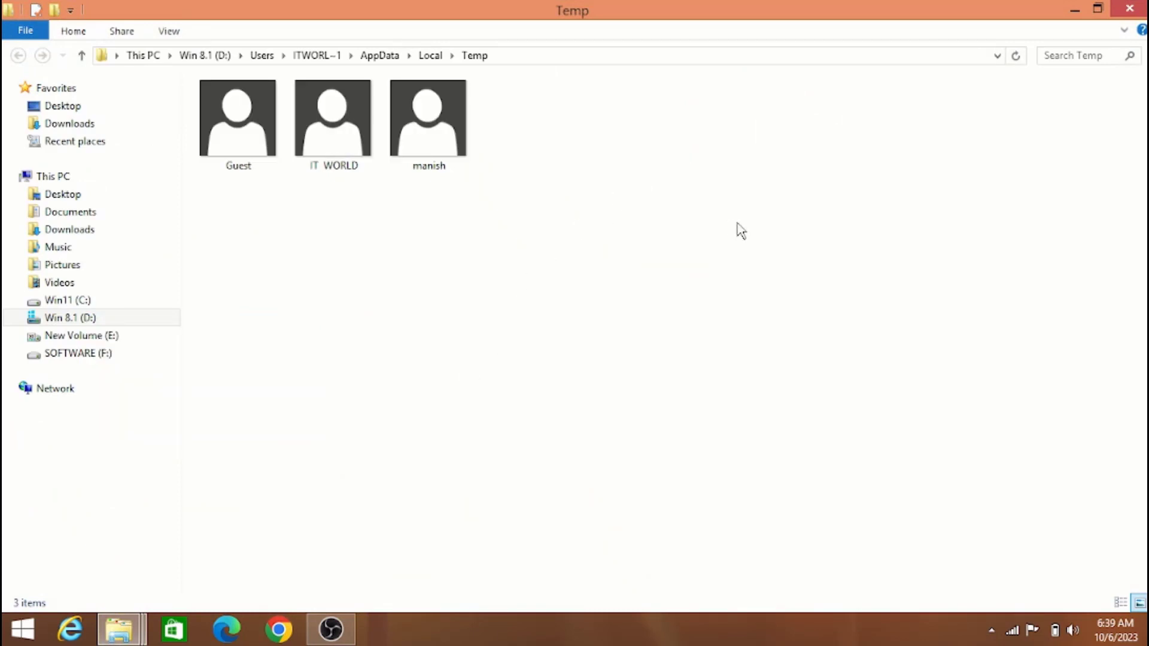
# Permanently delete all files in the Temp folder and close its window.
pyautogui.moveTo(837, 235); pyautogui.dragTo(327, 185)
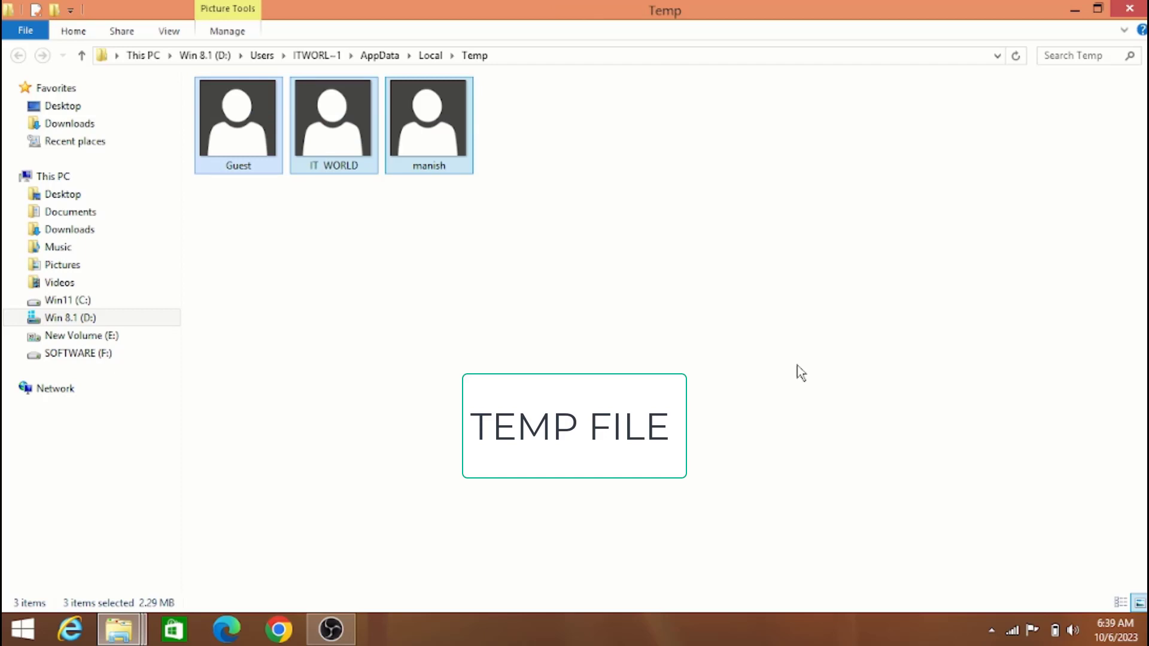
pyautogui.hotkey('shift', 'Delete')
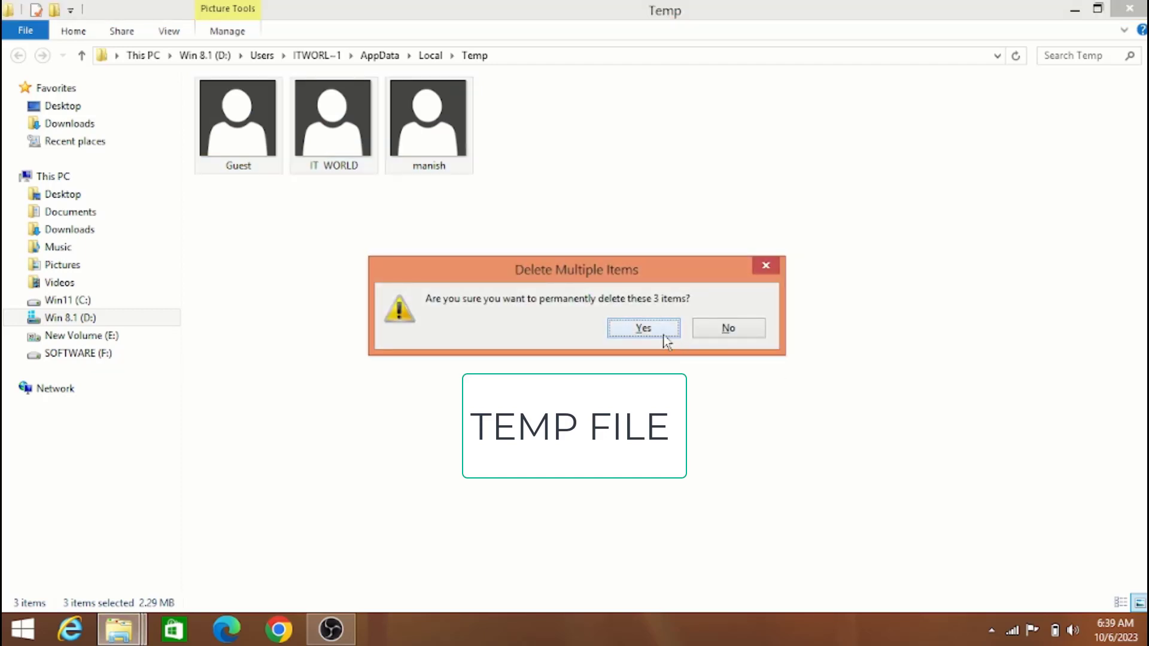
pyautogui.click(665, 338)
pyautogui.click(1128, 8)
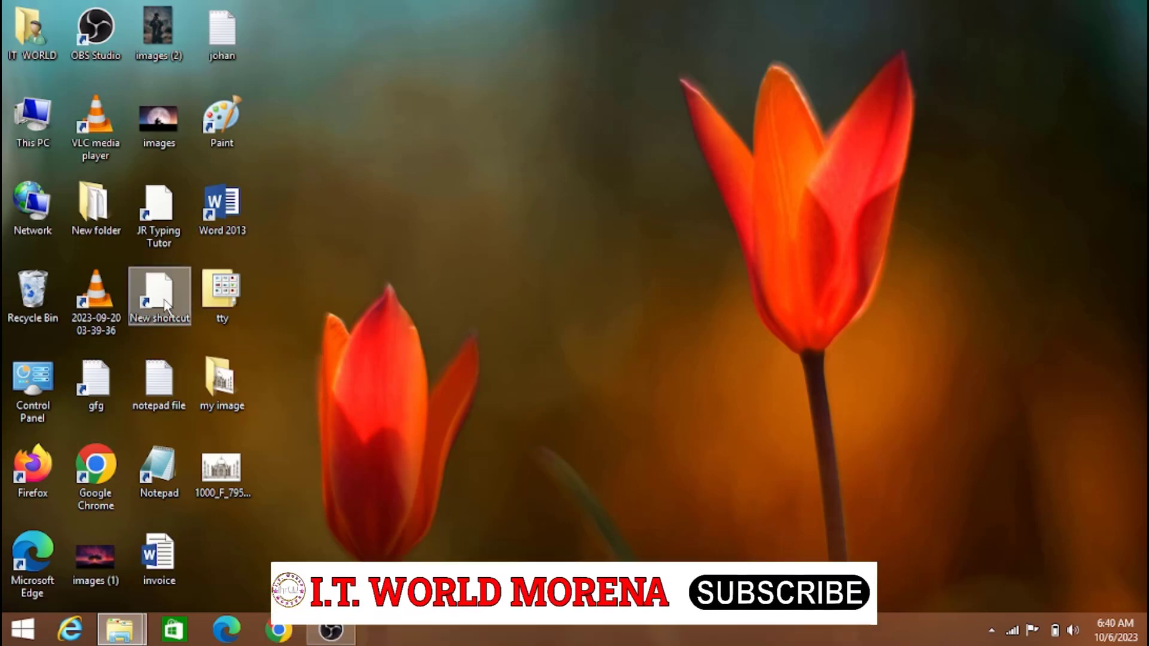
# Open This PC in a maximized window and show the properties of the Win11 (C:) drive.
pyautogui.doubleClick(35, 122)
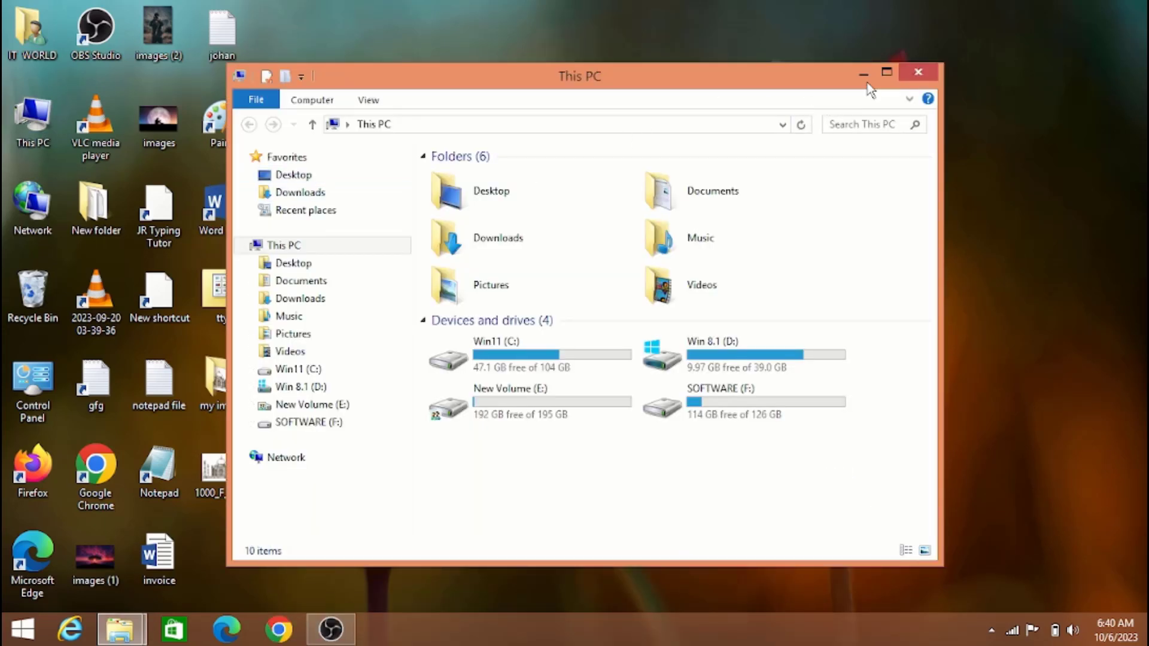
pyautogui.click(887, 73)
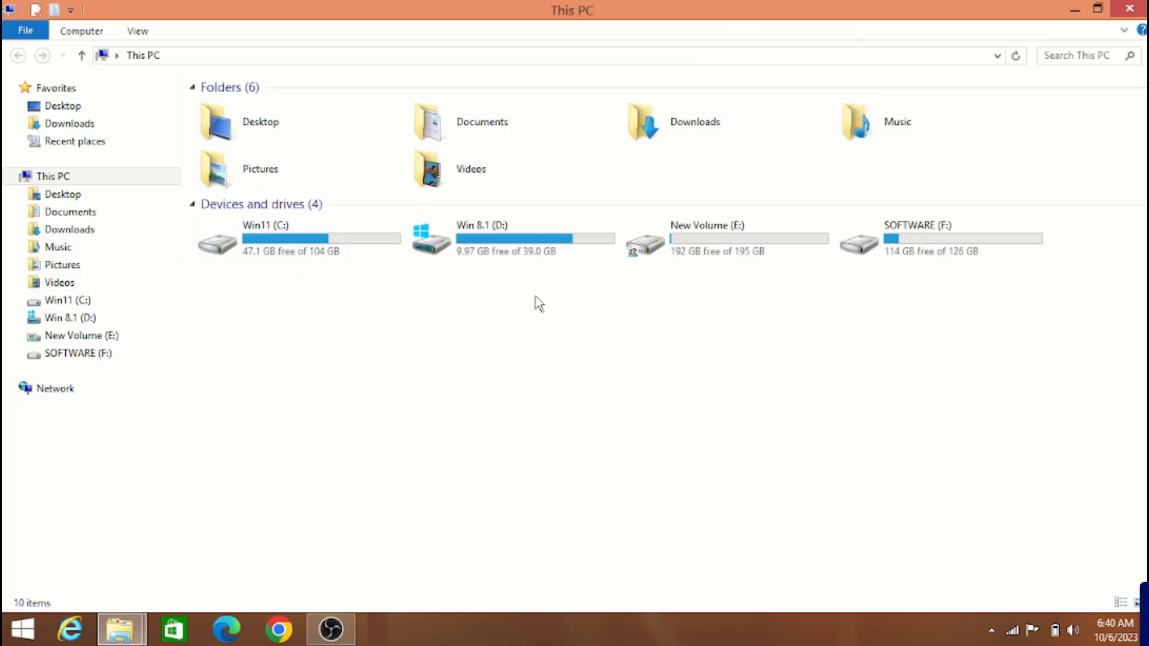
pyautogui.click(248, 243)
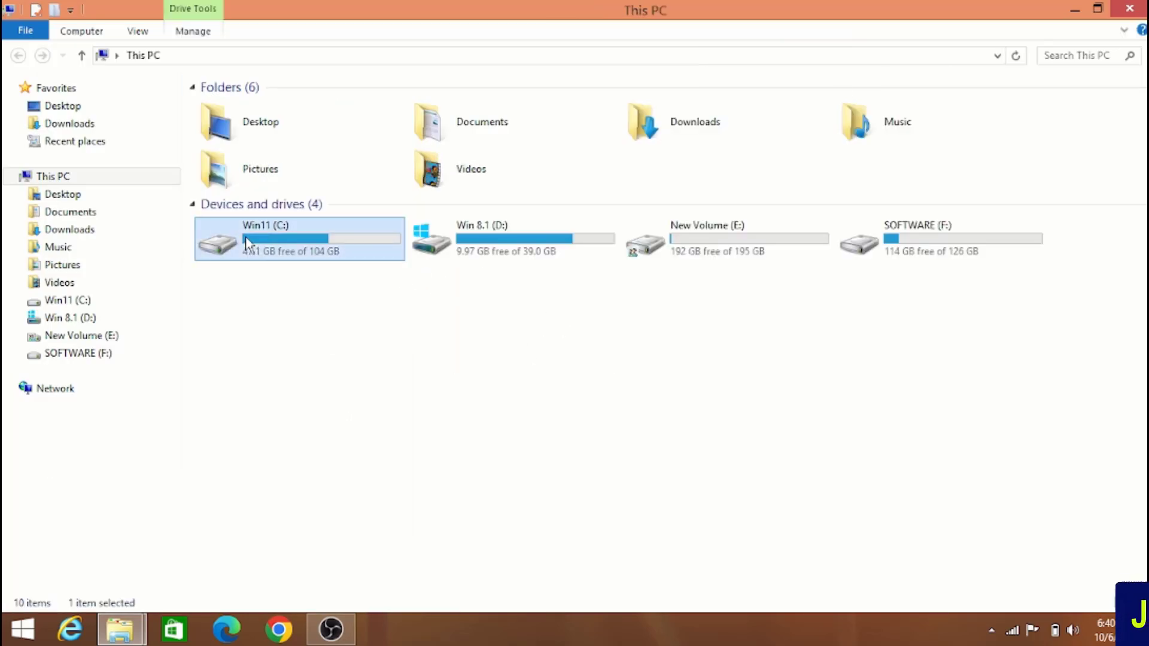
pyautogui.rightClick(246, 236)
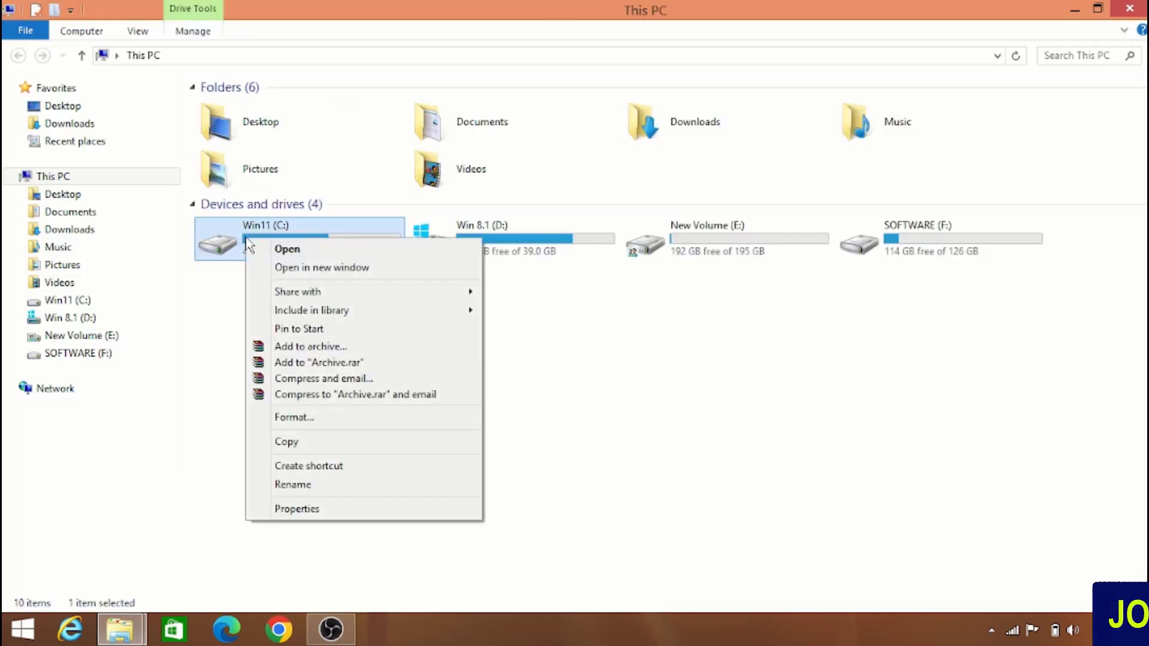
pyautogui.click(323, 509)
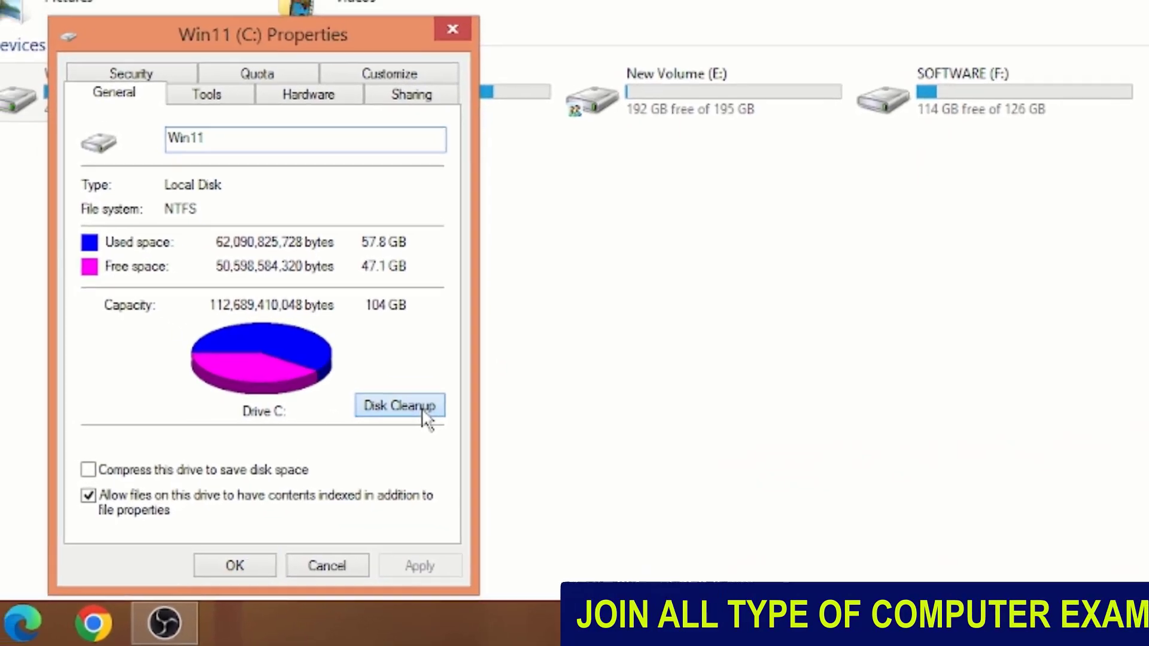
# Scan the Win11 (C:) drive with Disk Cleanup, including system files, and close the dialogs without cleaning.
pyautogui.click(415, 403)
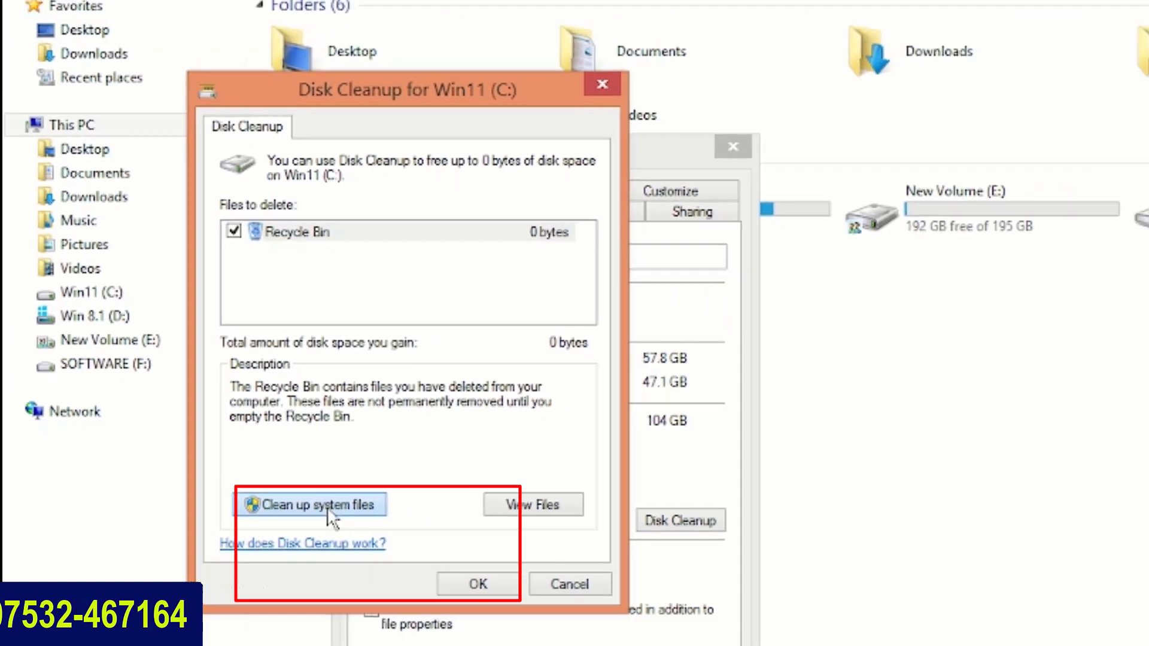
pyautogui.click(412, 557)
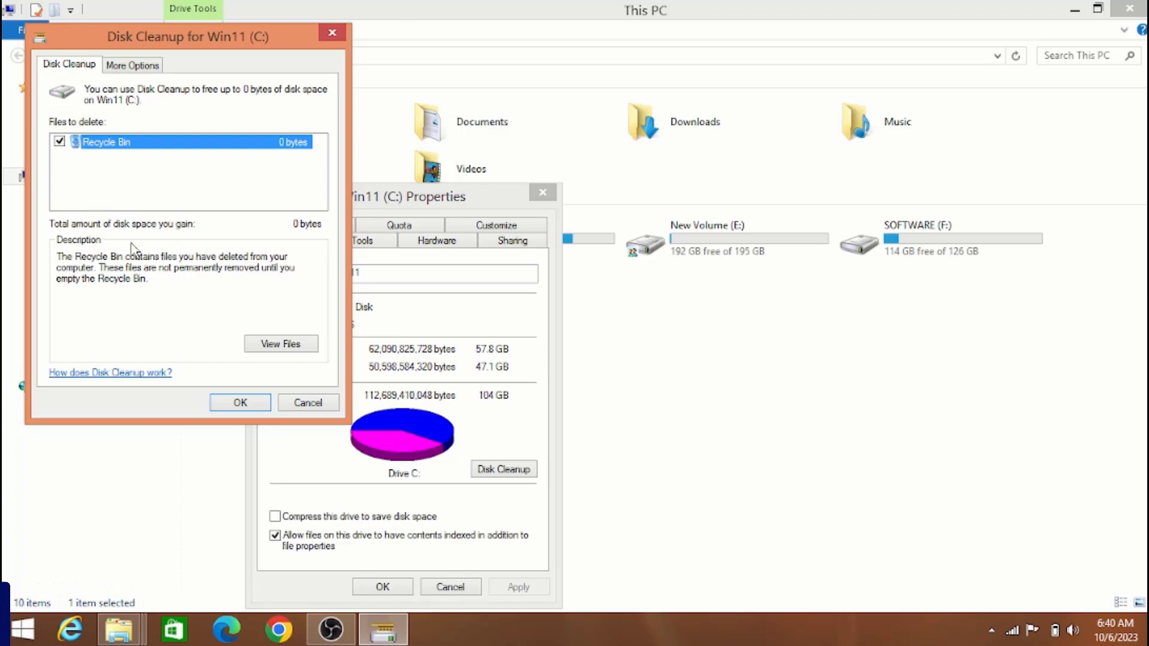
pyautogui.click(307, 404)
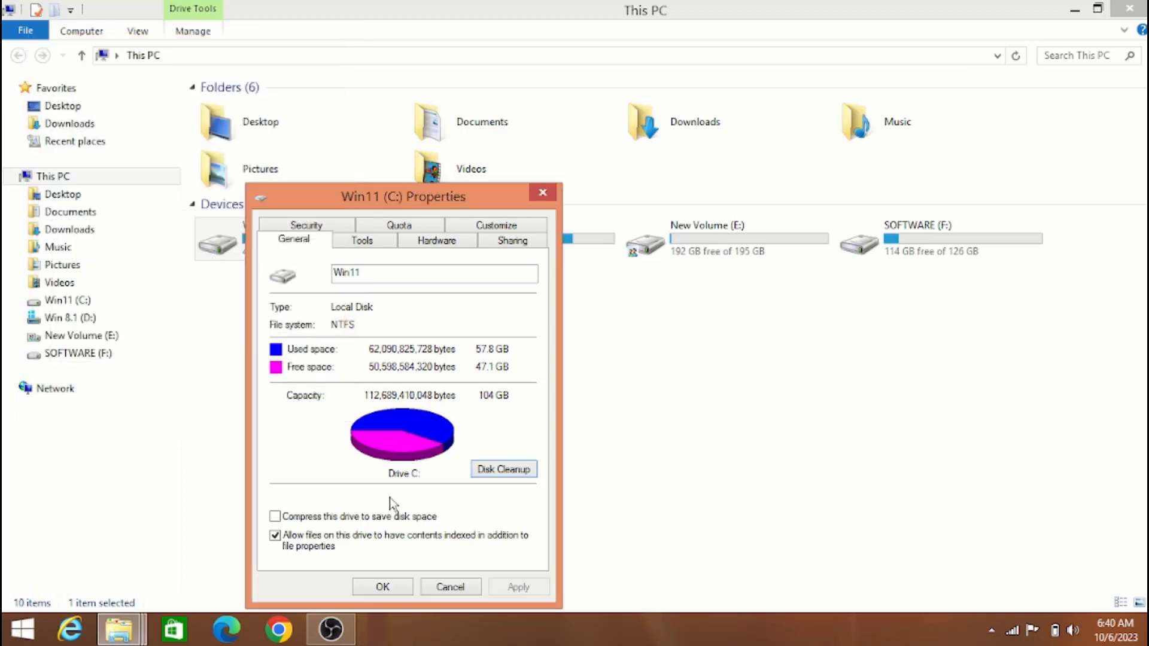
pyautogui.click(450, 586)
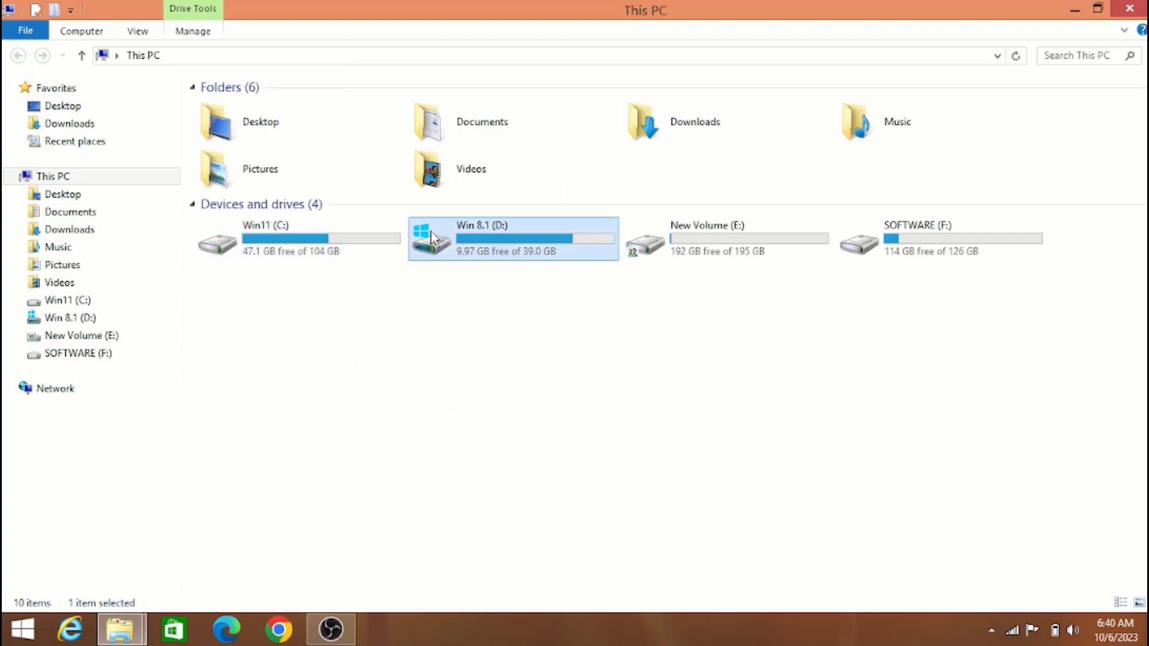
# Start a Disk Cleanup scan of the Win 8.1 (D:) drive from its properties.
pyautogui.rightClick(433, 236)
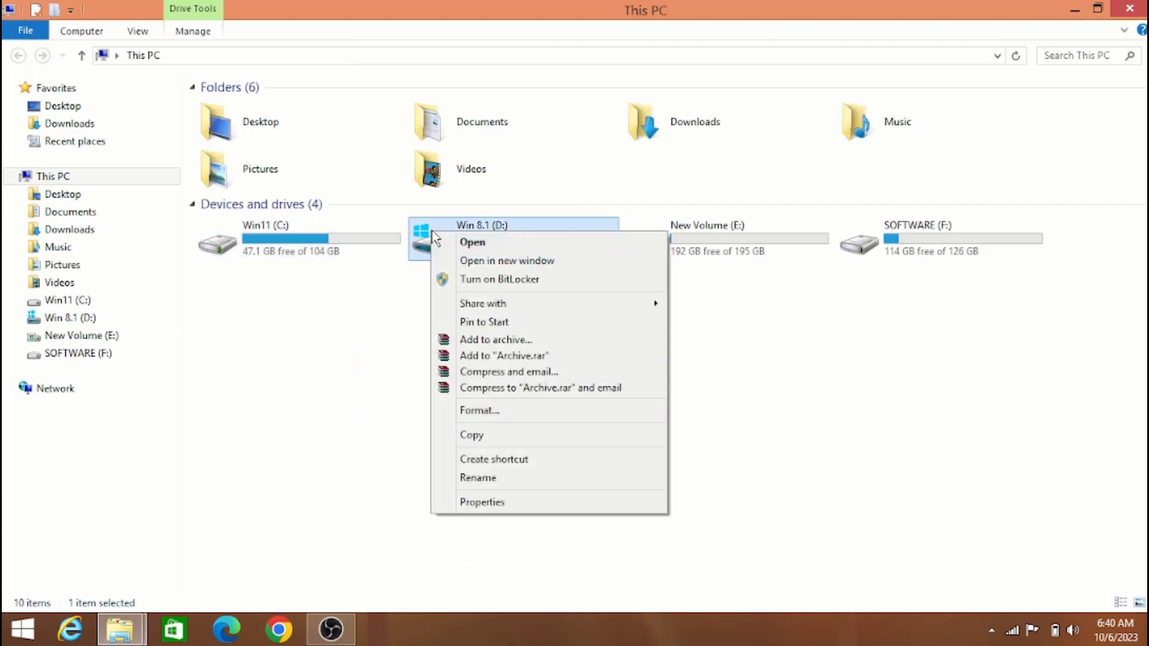
pyautogui.click(482, 503)
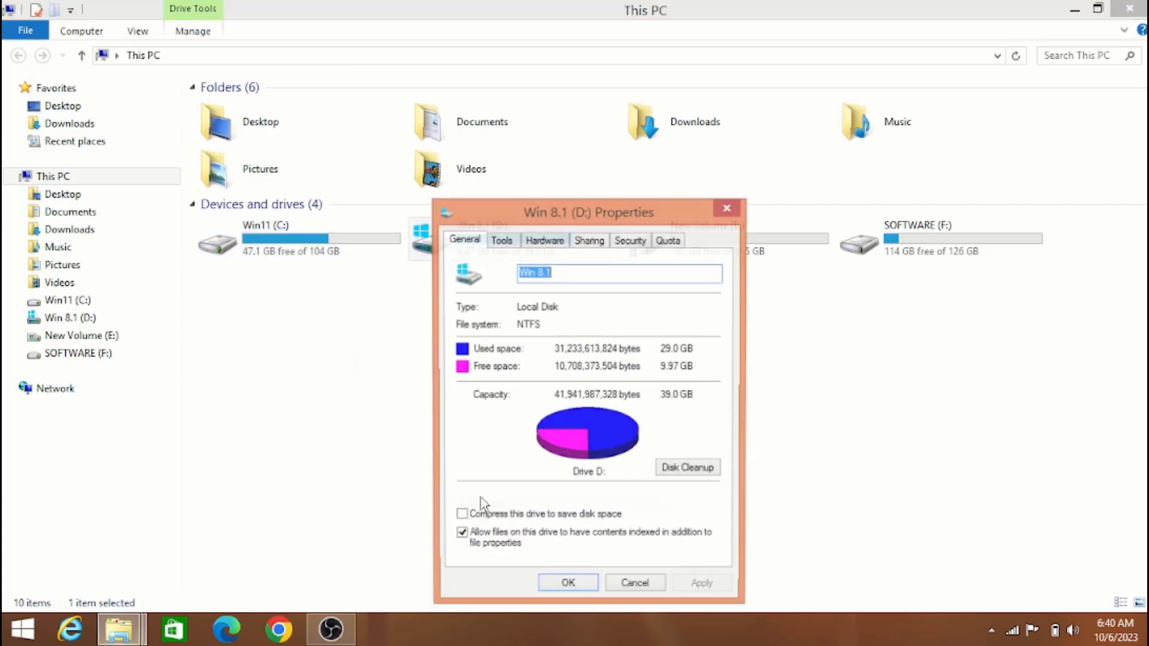
pyautogui.click(690, 470)
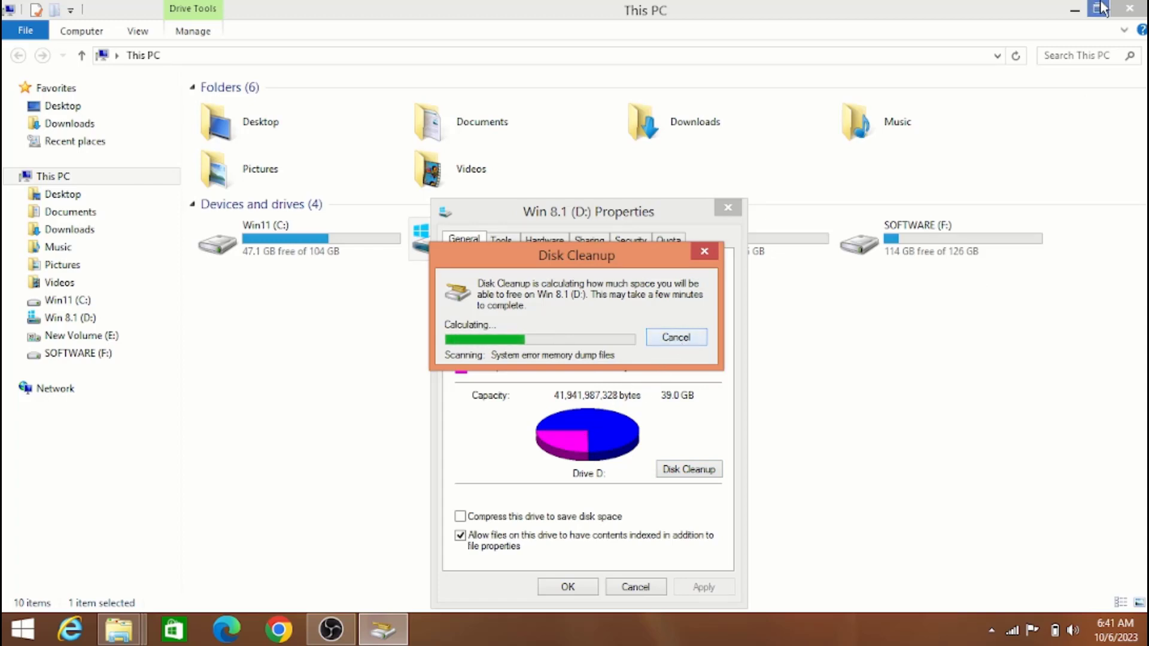
# Minimize This PC and try to launch Disk Cleanup from the Control Panel's Administrative Tools.
pyautogui.click(1074, 11)
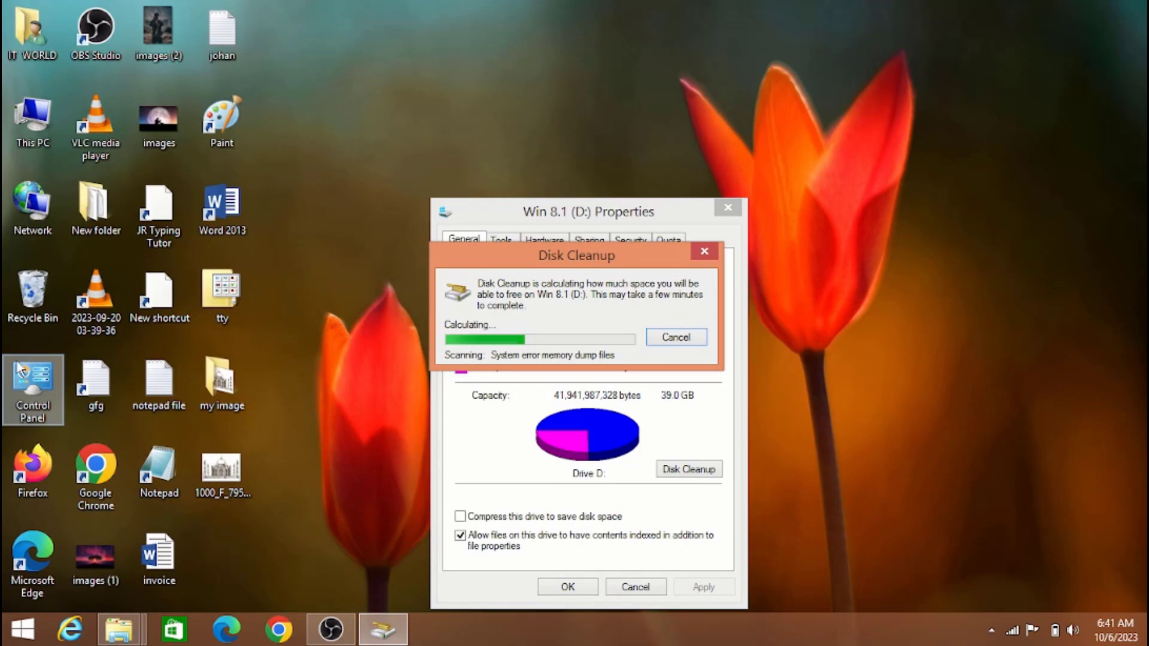
pyautogui.doubleClick(20, 368)
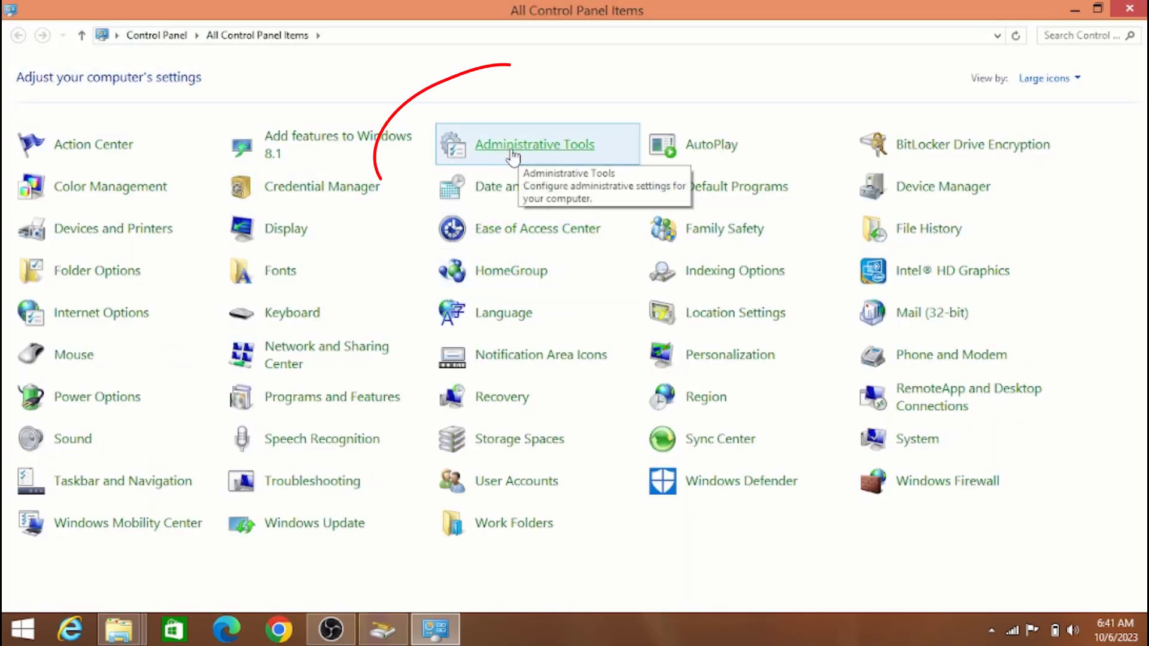
pyautogui.click(530, 155)
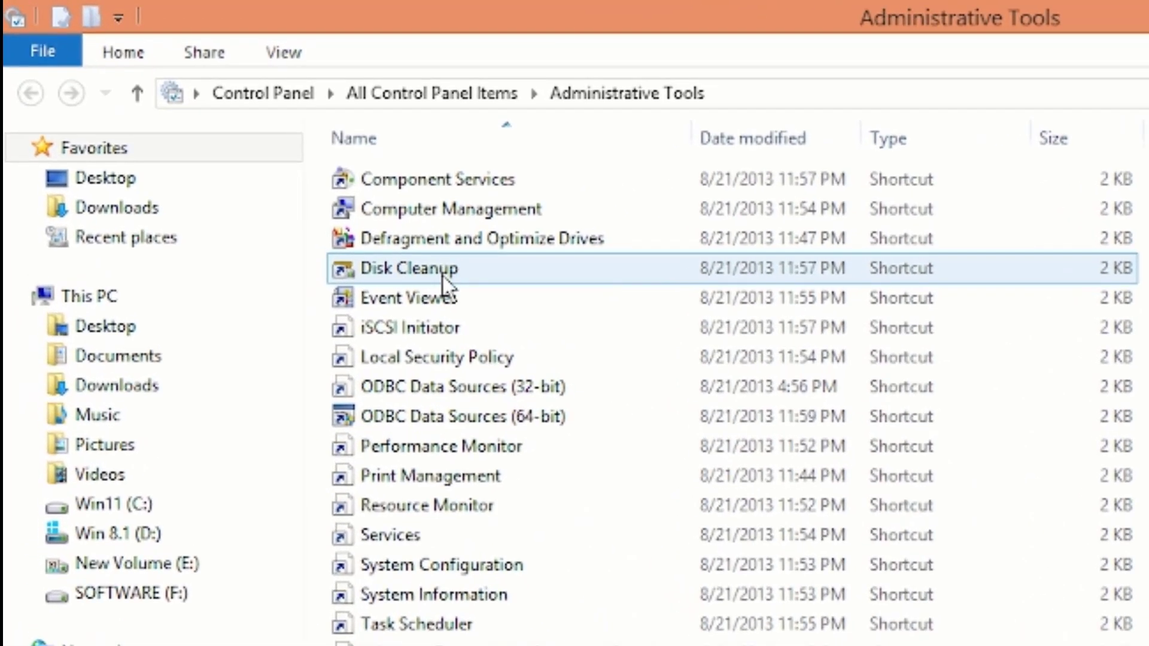
pyautogui.click(472, 270)
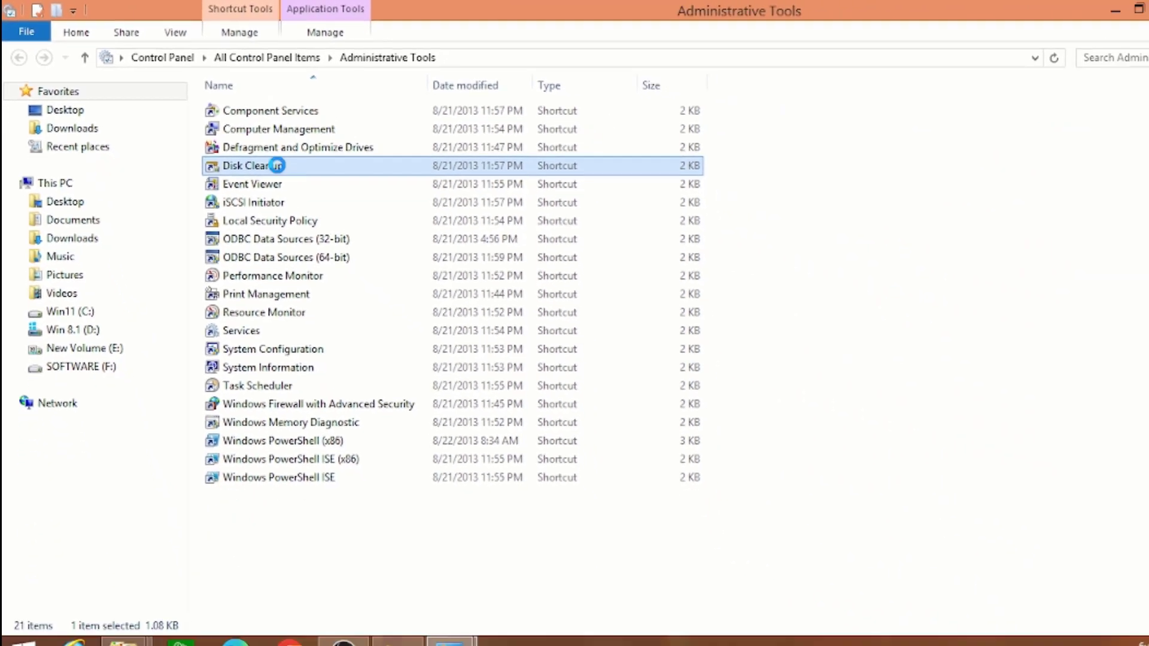
pyautogui.rightClick(448, 270)
pyautogui.click(289, 172)
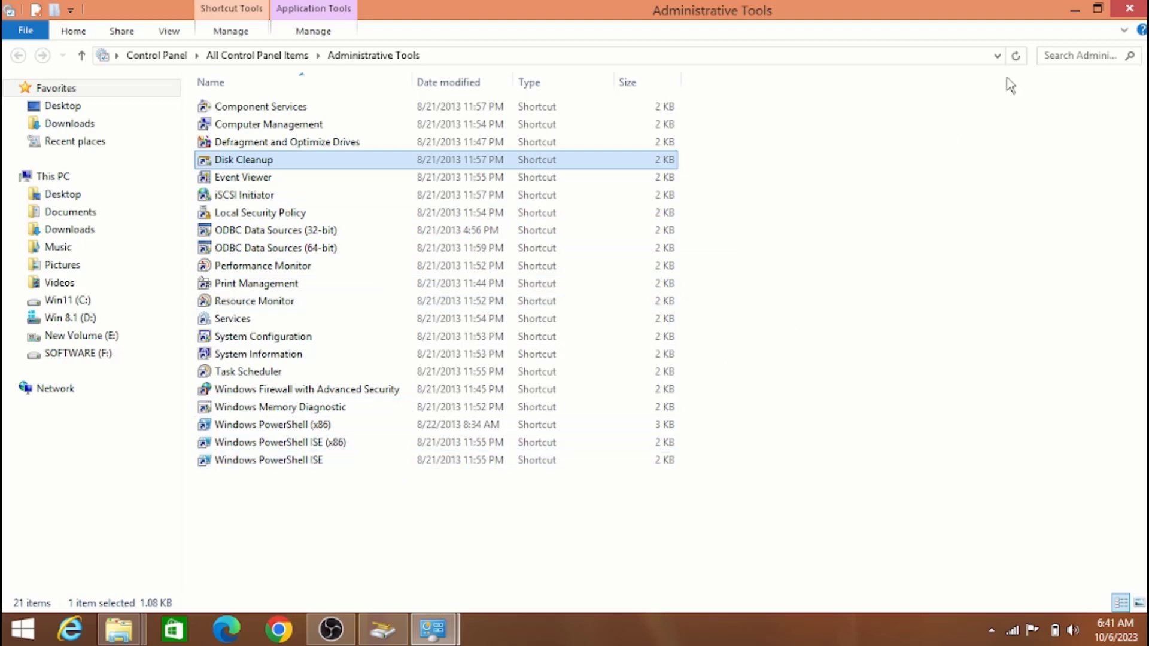
# Clear away the Control Panel windows, cancel the Win 8.1 (D:) cleanup scan and dismiss the drive's properties.
pyautogui.click(1075, 13)
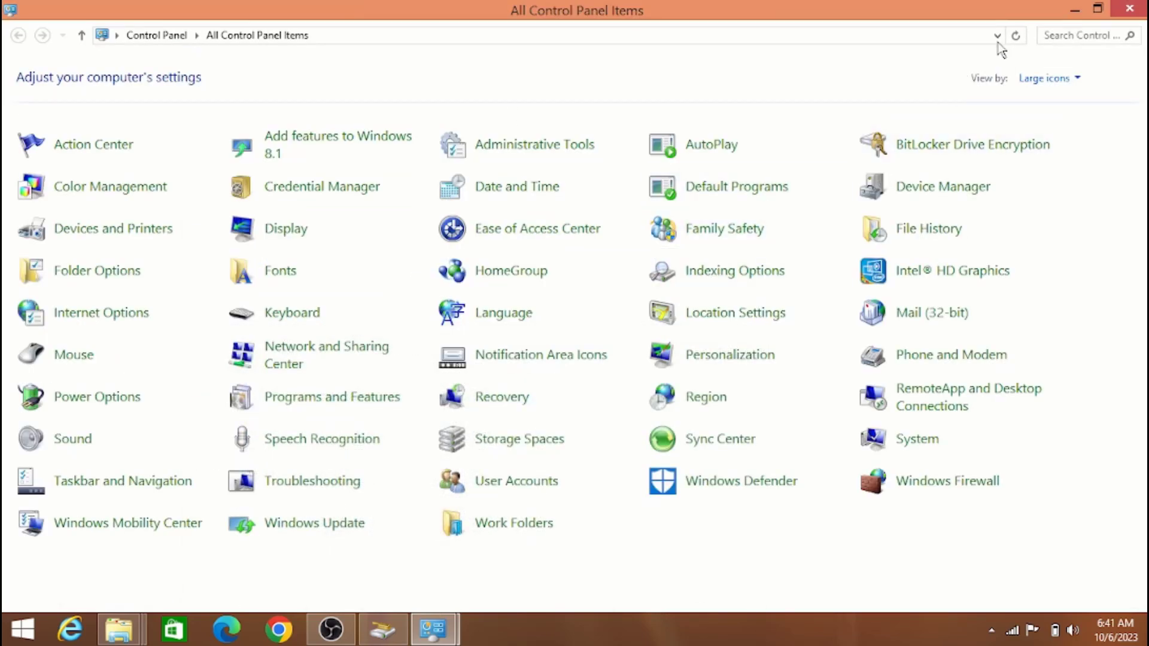
pyautogui.click(1140, 10)
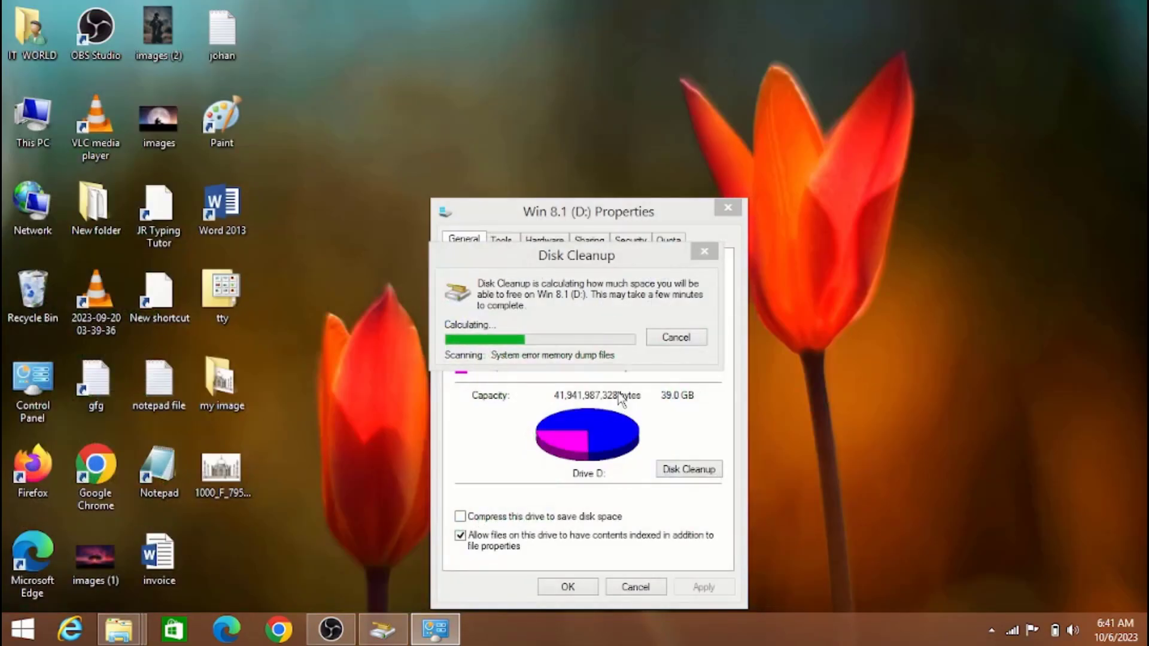
pyautogui.click(664, 338)
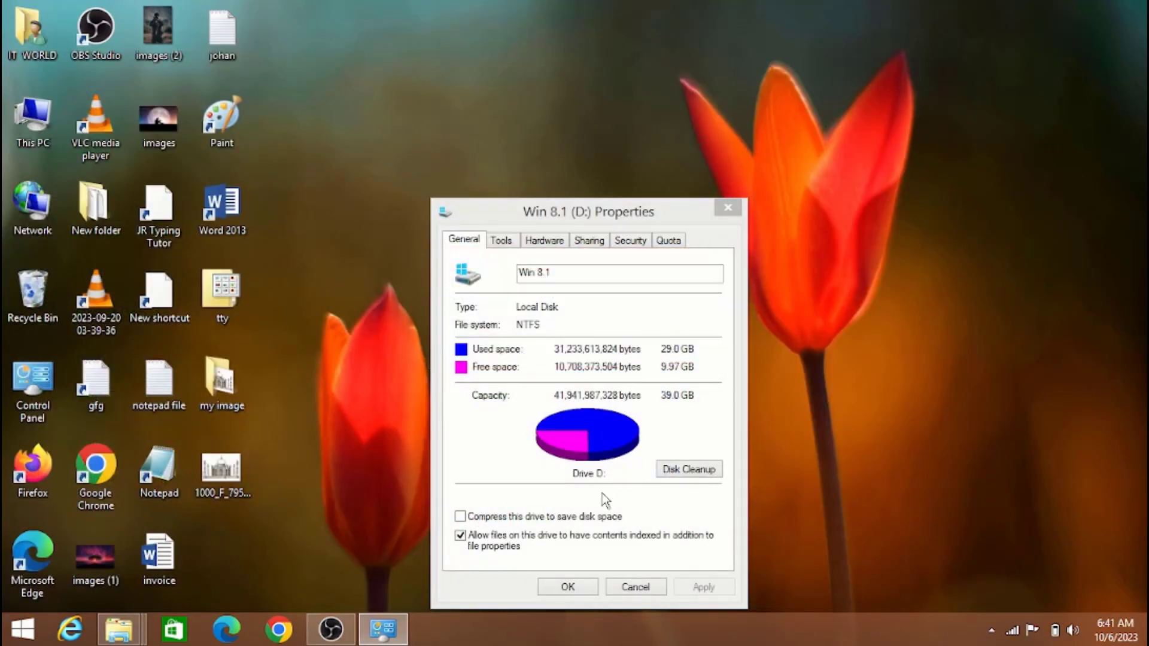
pyautogui.click(635, 586)
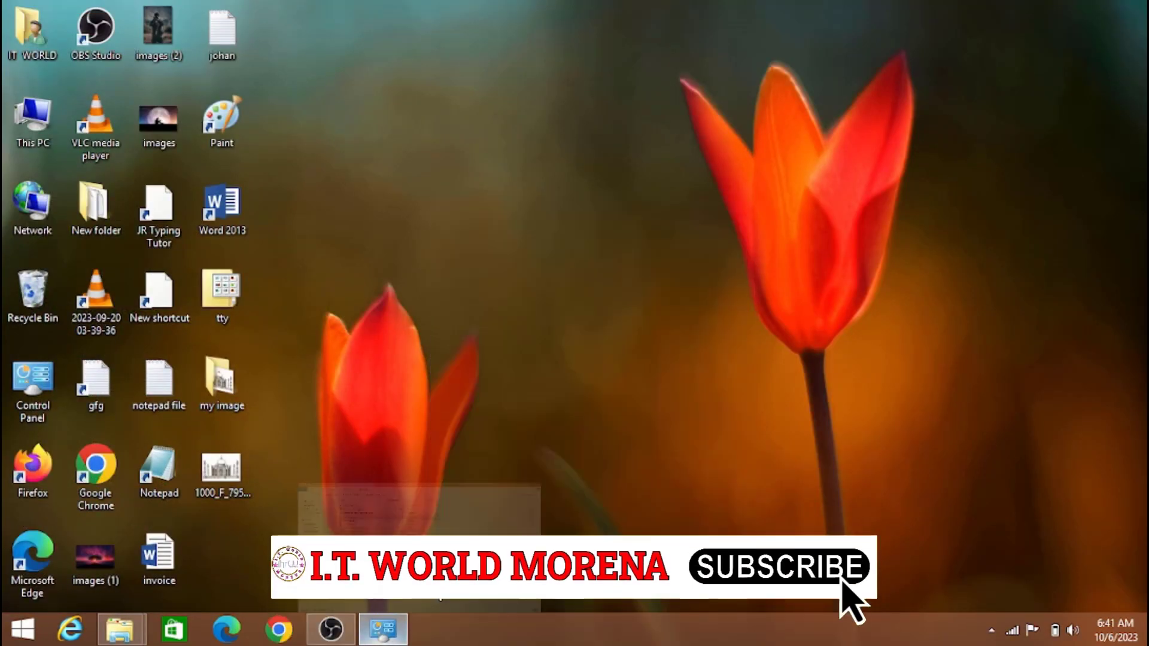
# Return to the Control Panel items, reopen Administrative Tools and launch Disk Cleanup again.
pyautogui.click(383, 629)
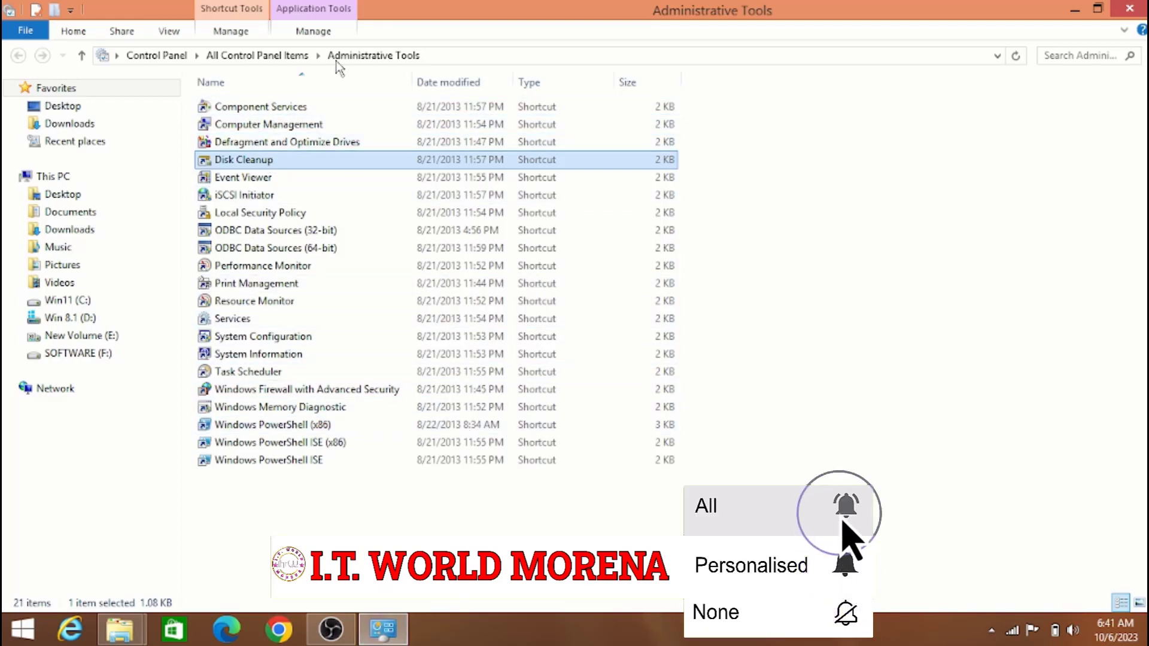
pyautogui.click(264, 57)
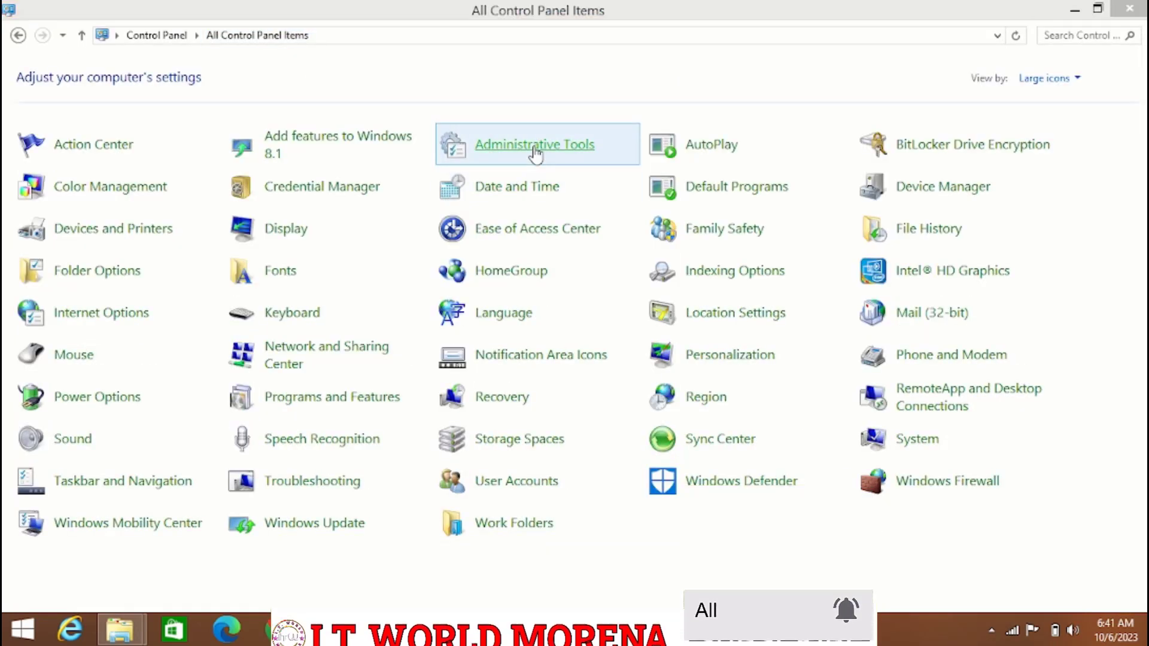
pyautogui.click(533, 146)
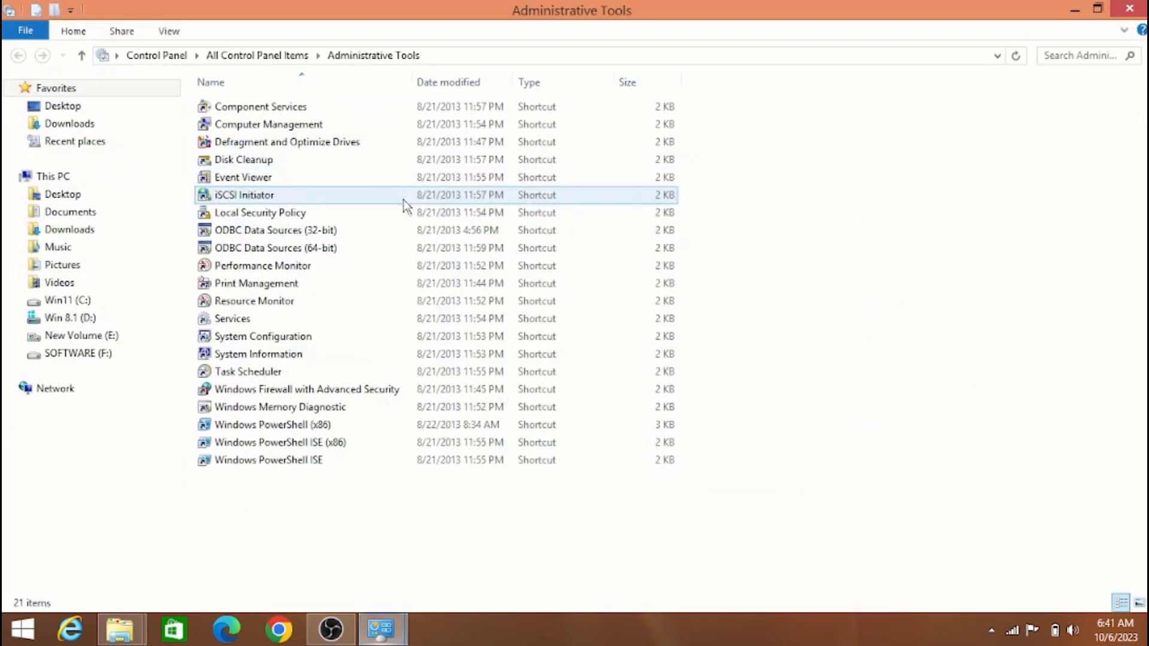
pyautogui.doubleClick(259, 161)
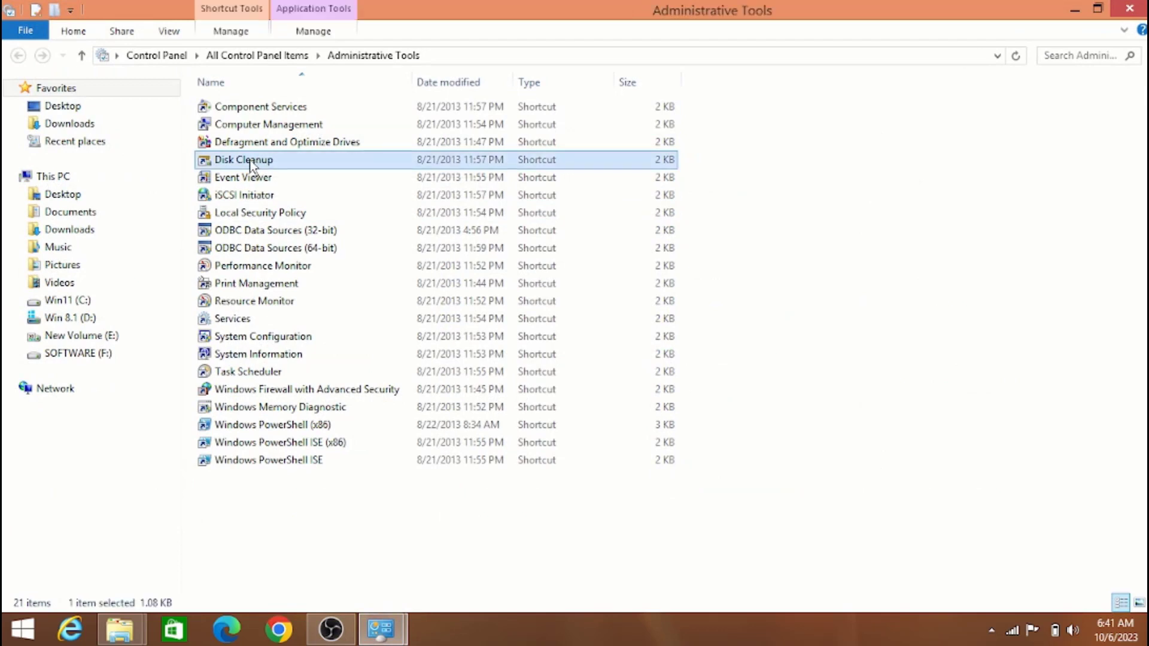
# Try to open Disk Cleanup from Administrative Tools, then minimize that window and close the All Control Panel Items window.
pyautogui.rightClick(252, 166)
pyautogui.click(277, 169)
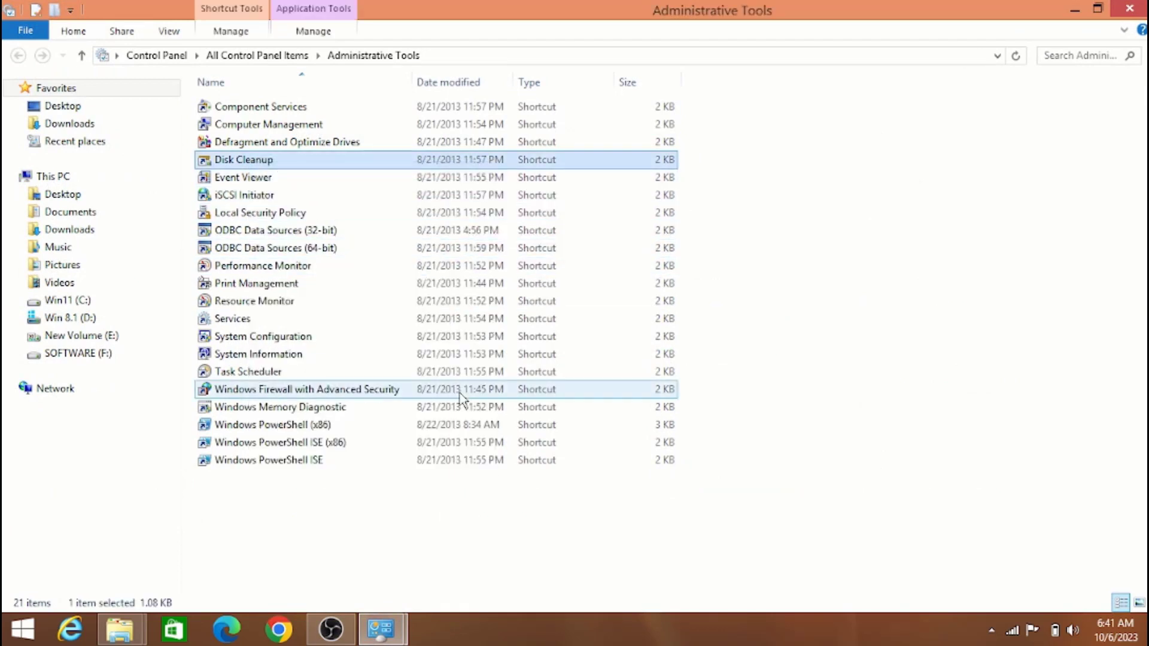
pyautogui.click(1075, 10)
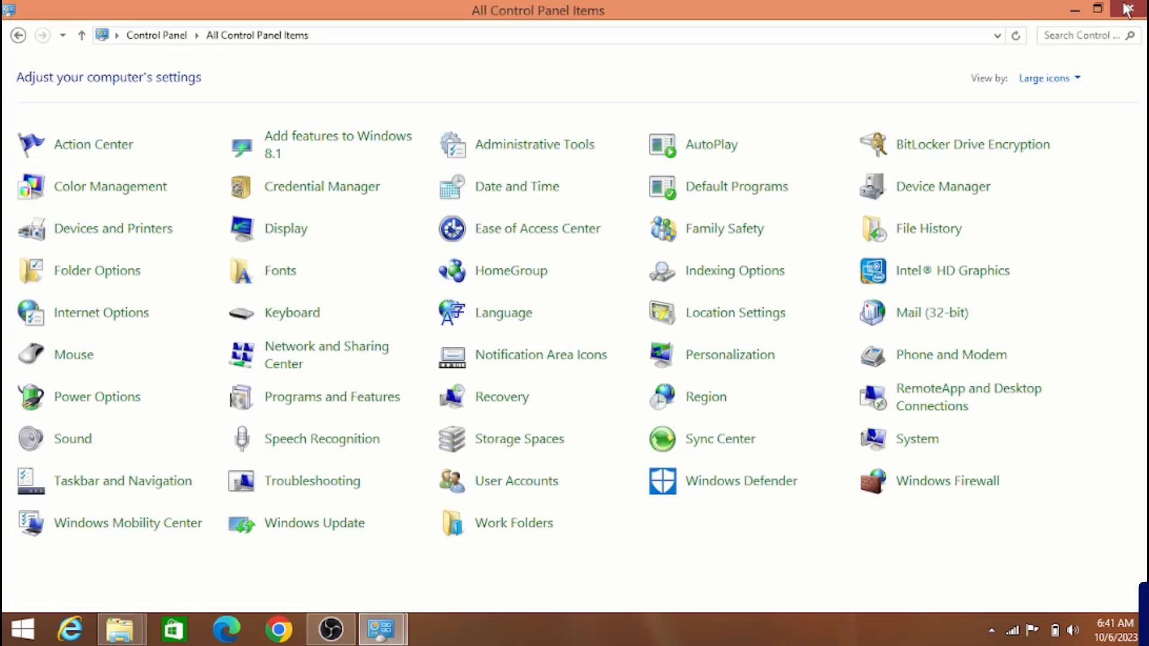
pyautogui.click(1127, 10)
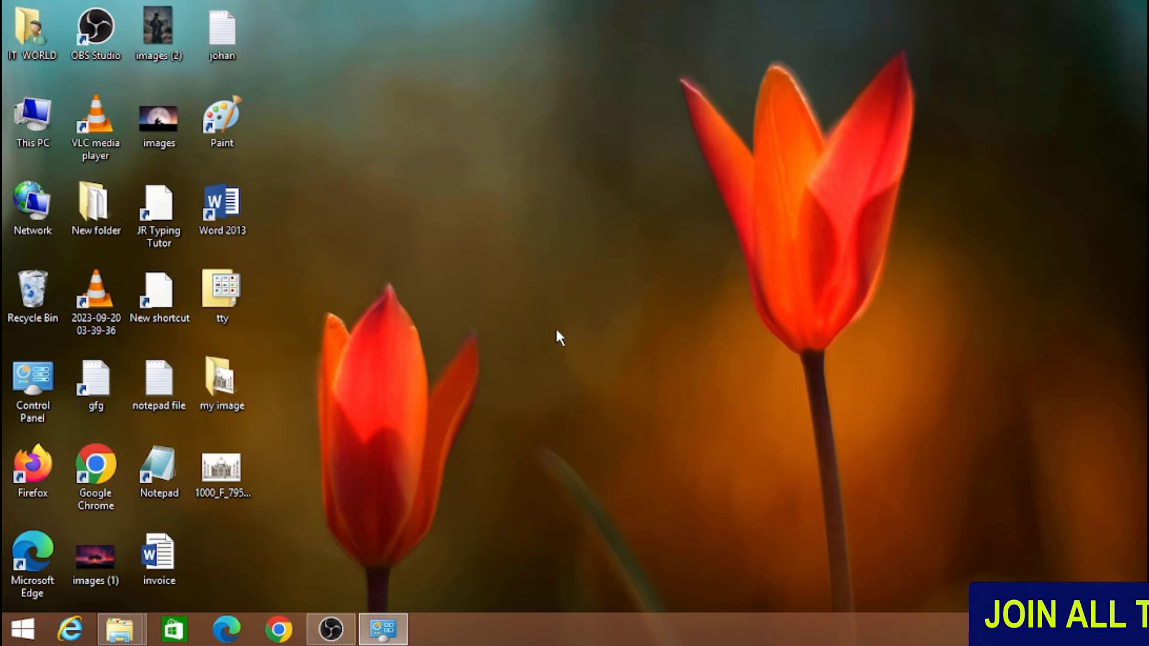
pyautogui.click(390, 643)
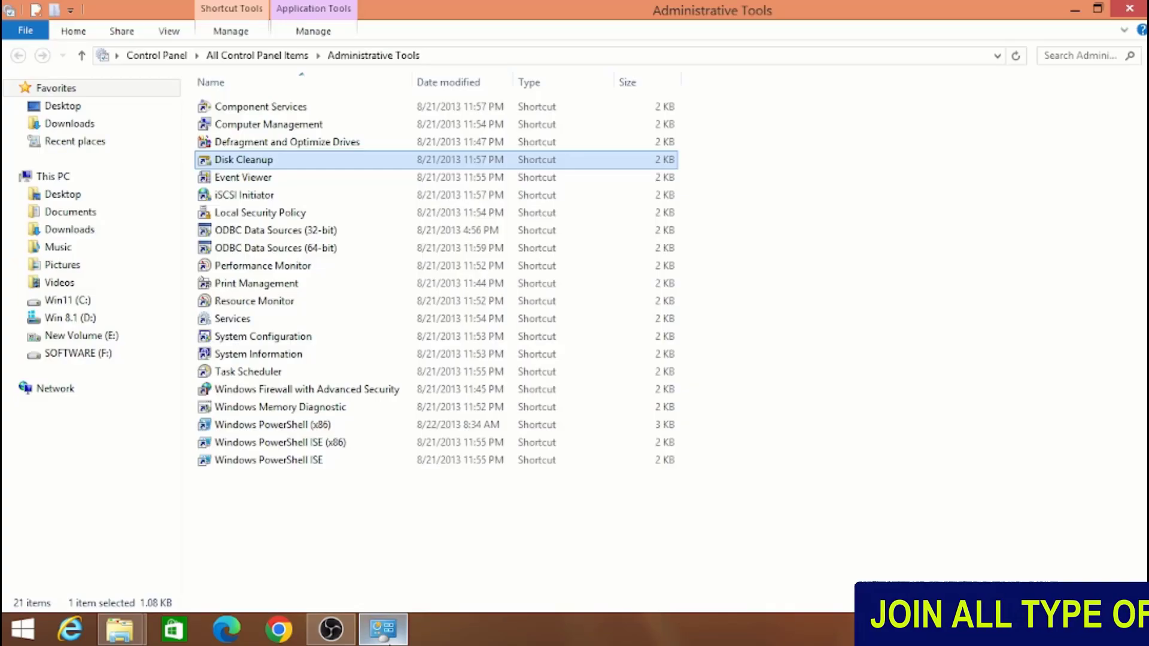
pyautogui.click(390, 643)
# Search from the Start screen for "cleanup" and open the option to free up disk space by deleting unnecessary files.
pyautogui.click(14, 629)
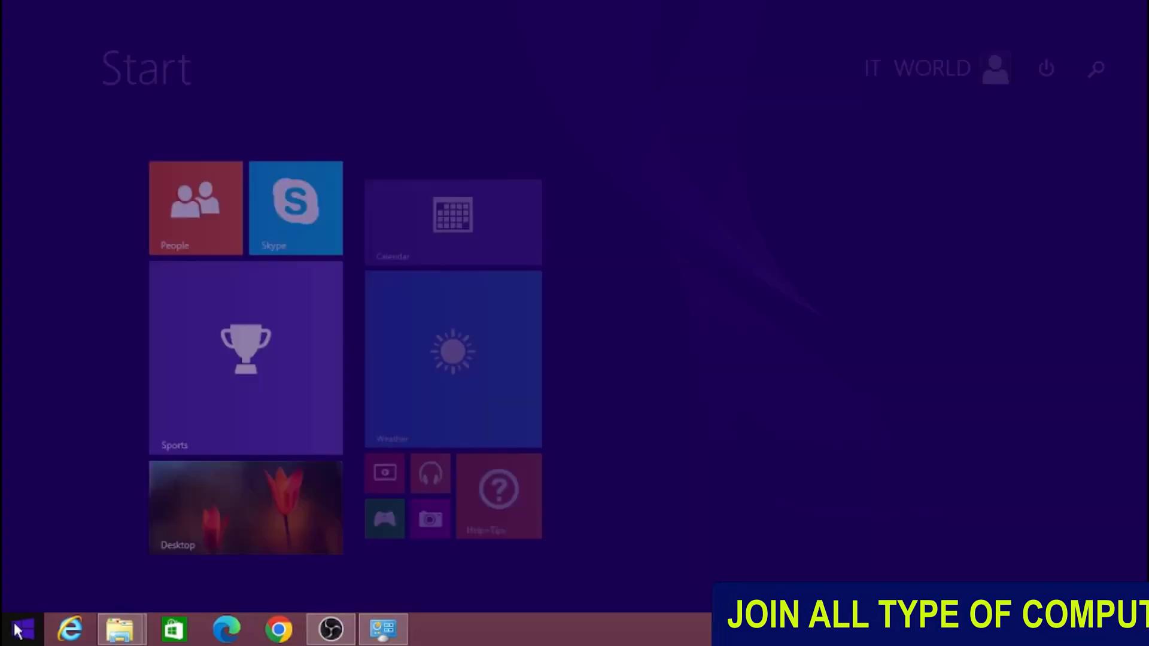
pyautogui.write('disc')
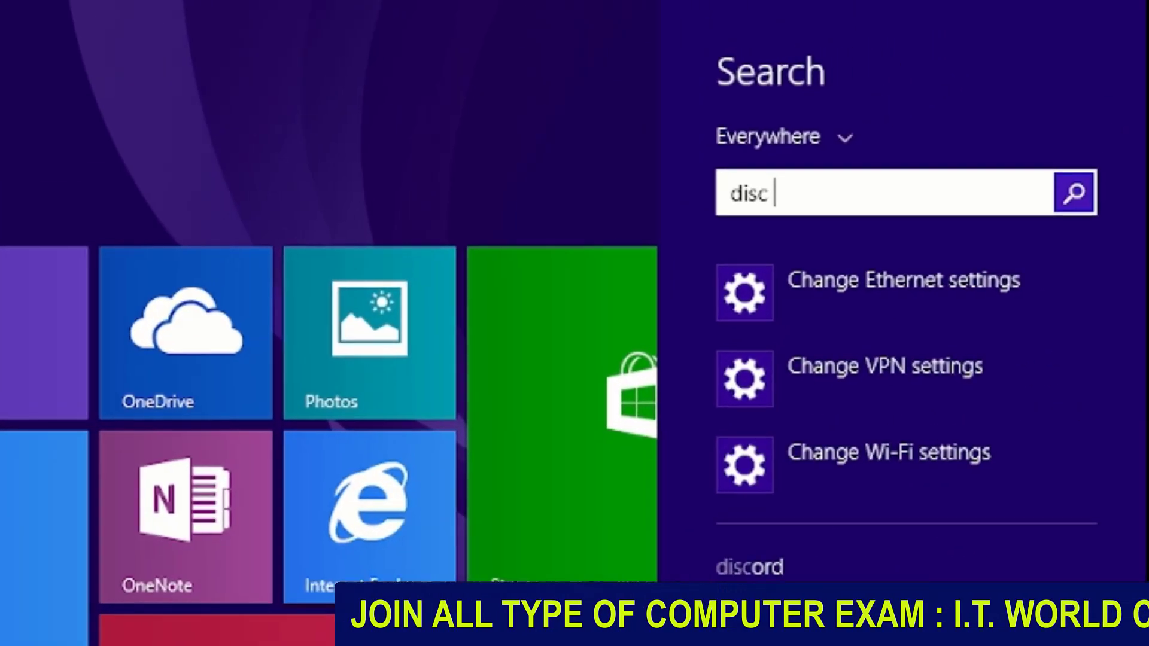
pyautogui.write(' c')
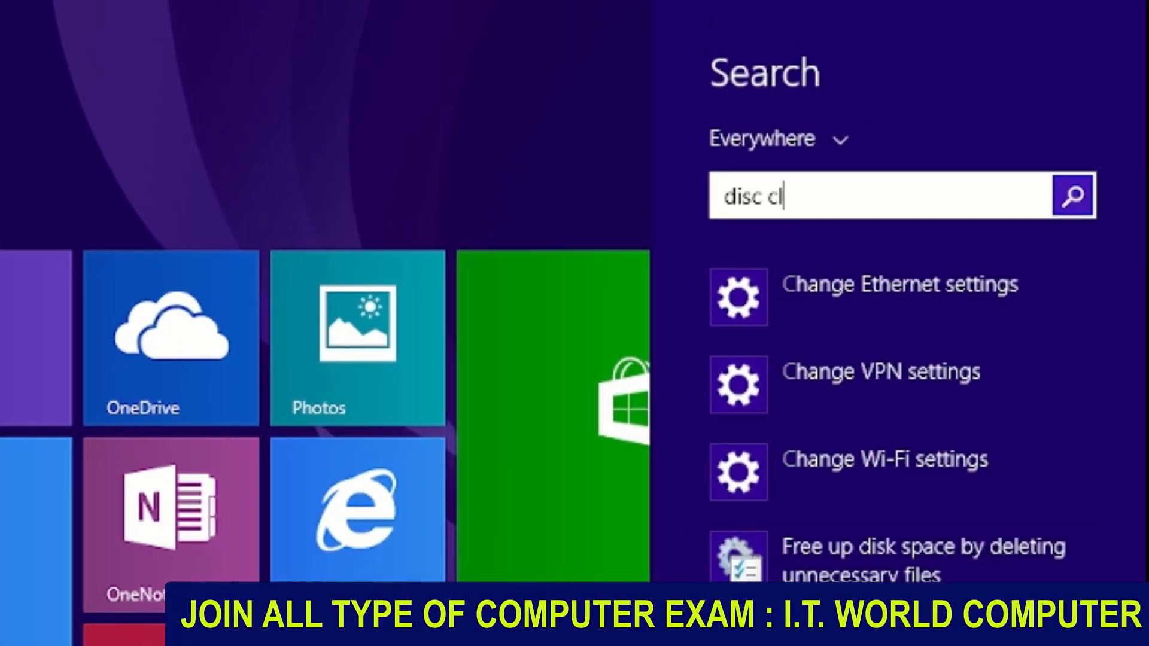
pyautogui.write('eanup')
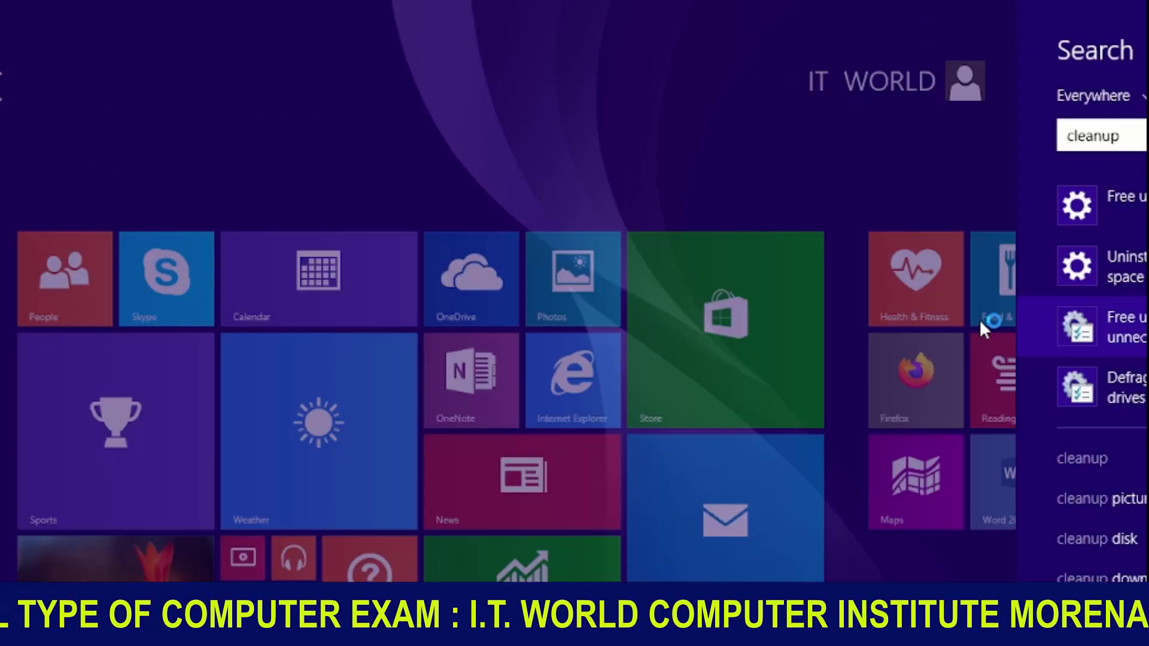
pyautogui.click(904, 463)
pyautogui.moveTo(514, 258); pyautogui.dragTo(542, 218)
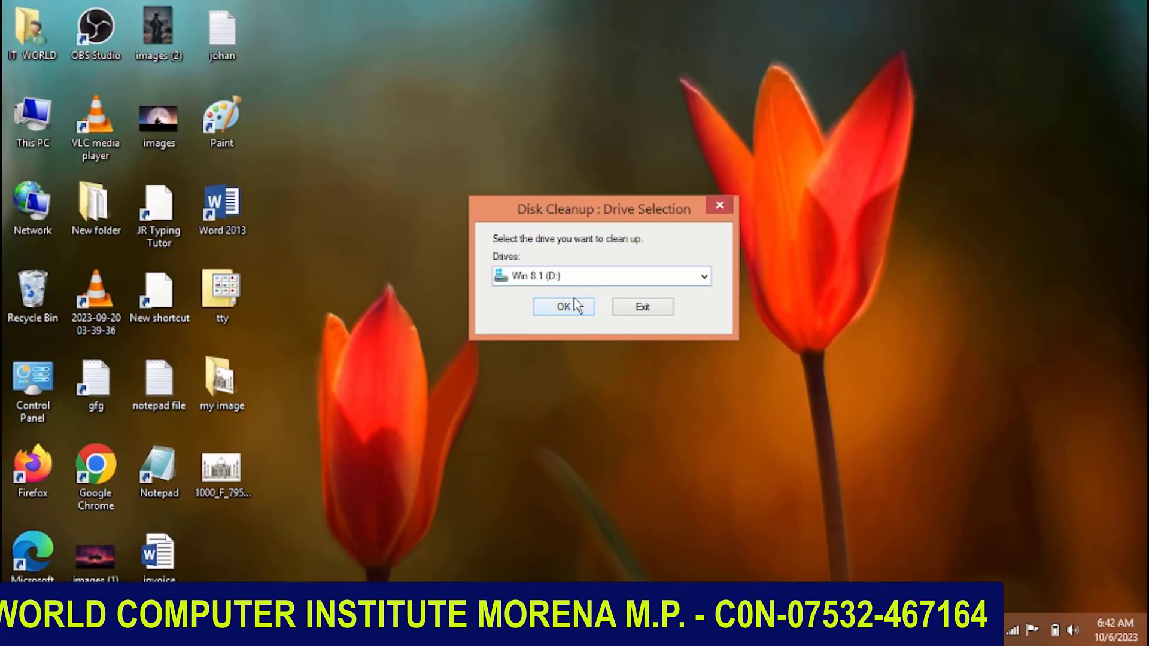
# Select the Win 8.1 (D:) drive in the drive selection, start its cleanup scan and cancel it.
pyautogui.click(589, 277)
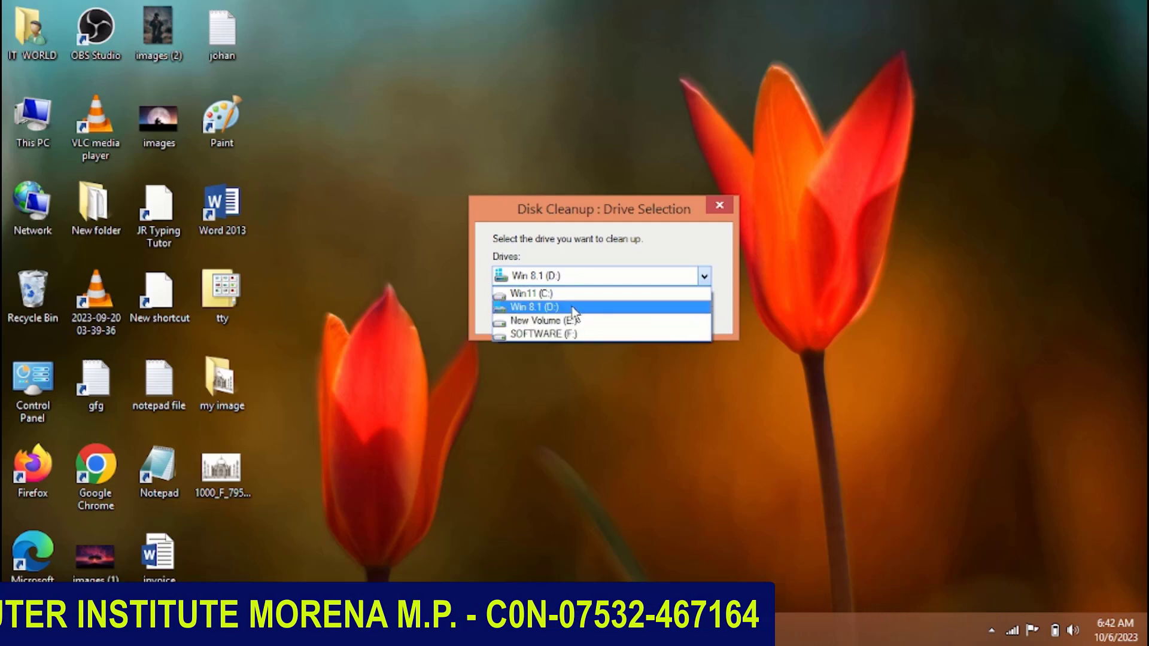
pyautogui.click(571, 307)
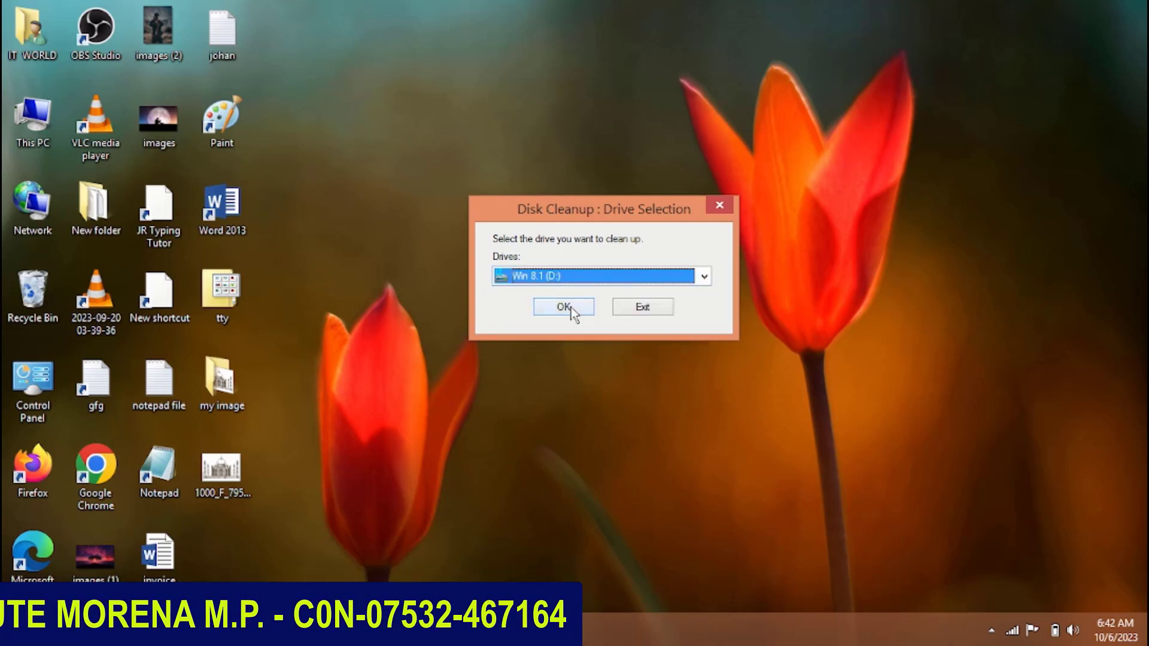
pyautogui.click(570, 306)
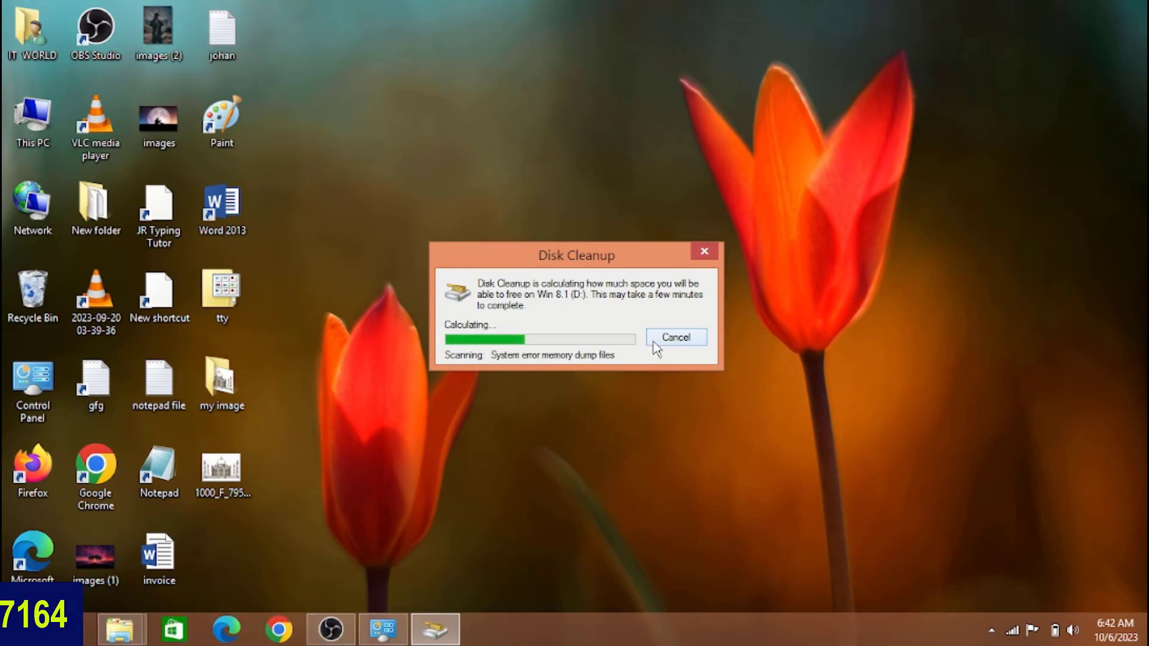
pyautogui.click(675, 338)
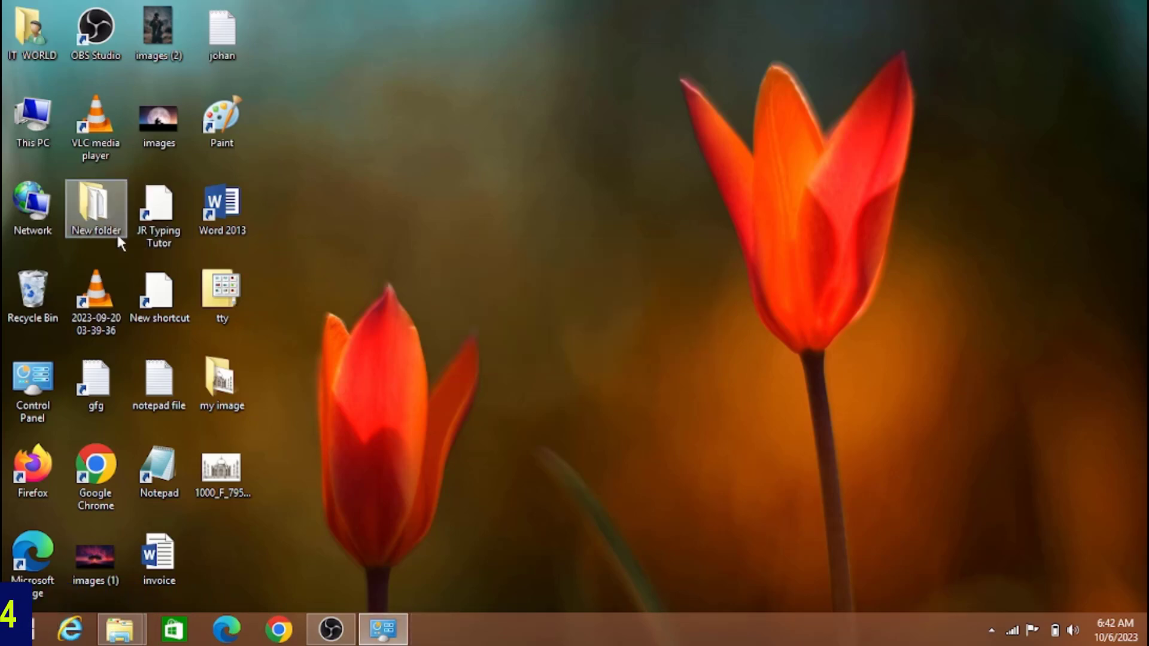
# Open the properties of the Win 8.1 (D:) drive from a maximized This PC window and start Disk Cleanup there.
pyautogui.doubleClick(24, 119)
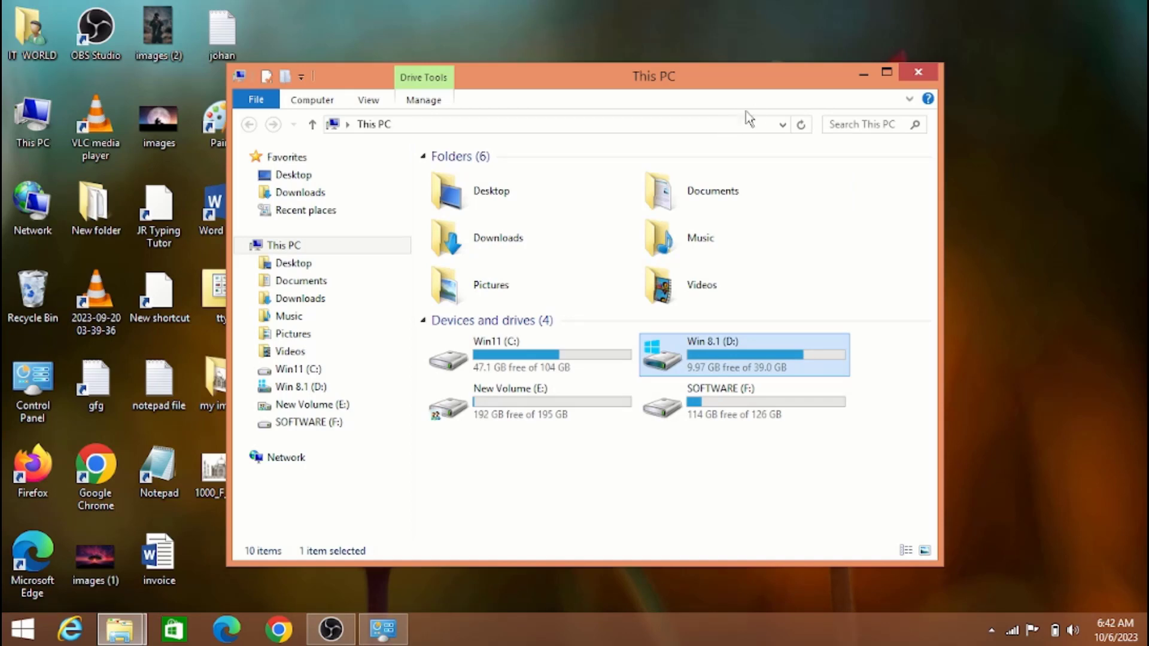
pyautogui.click(886, 72)
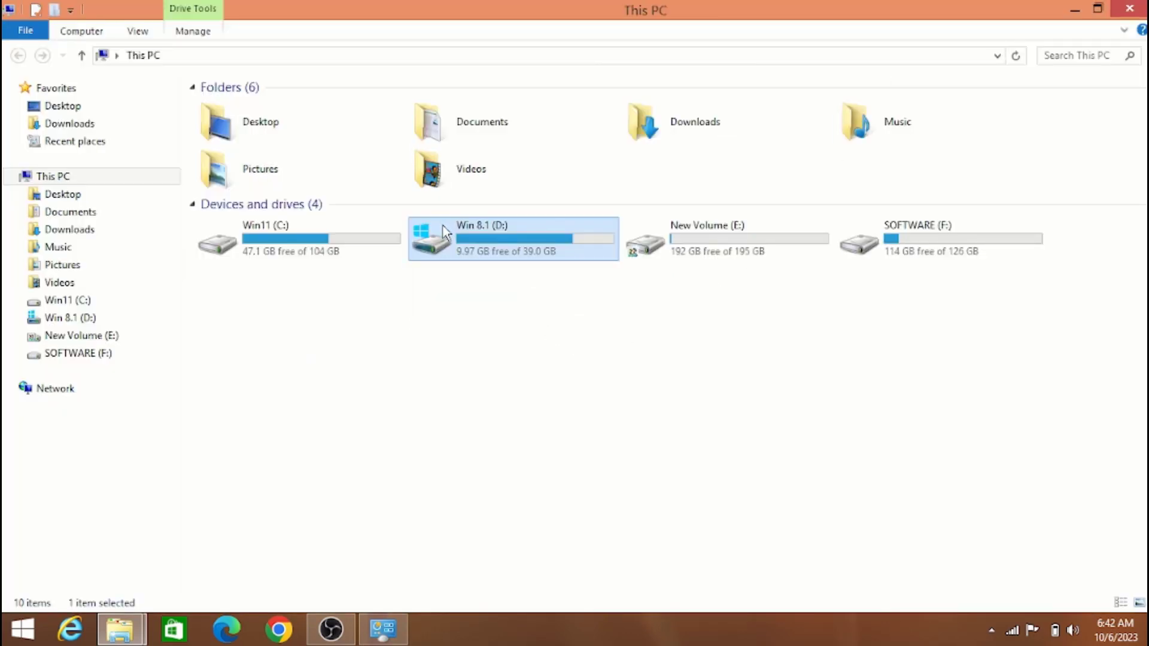
pyautogui.rightClick(460, 238)
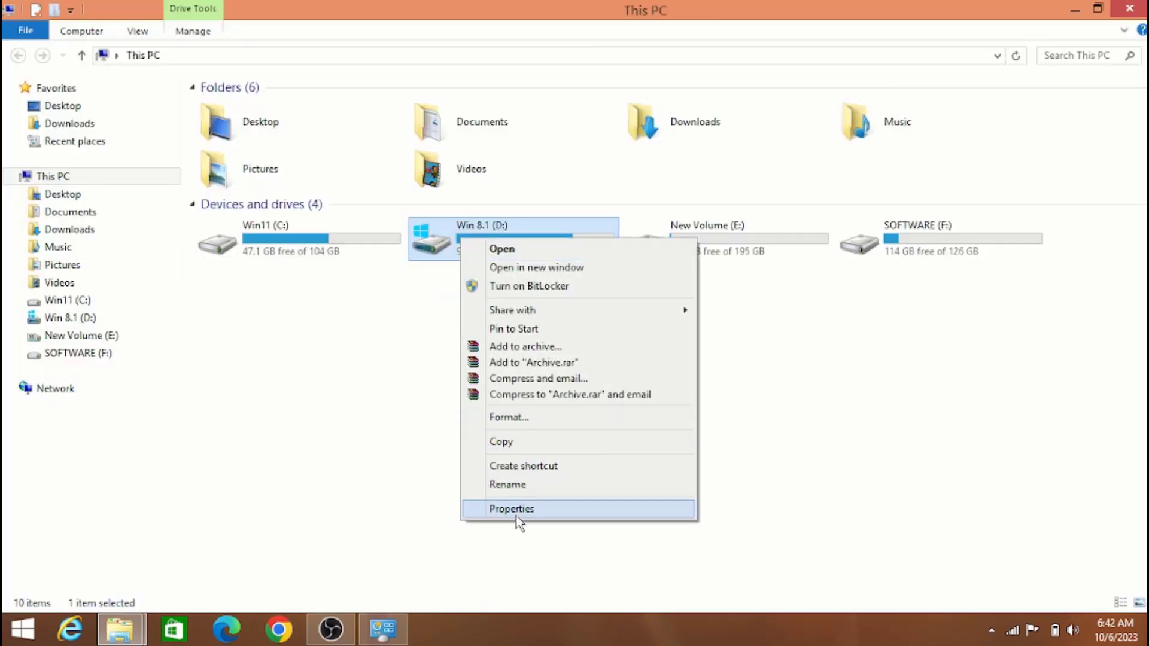
pyautogui.click(512, 509)
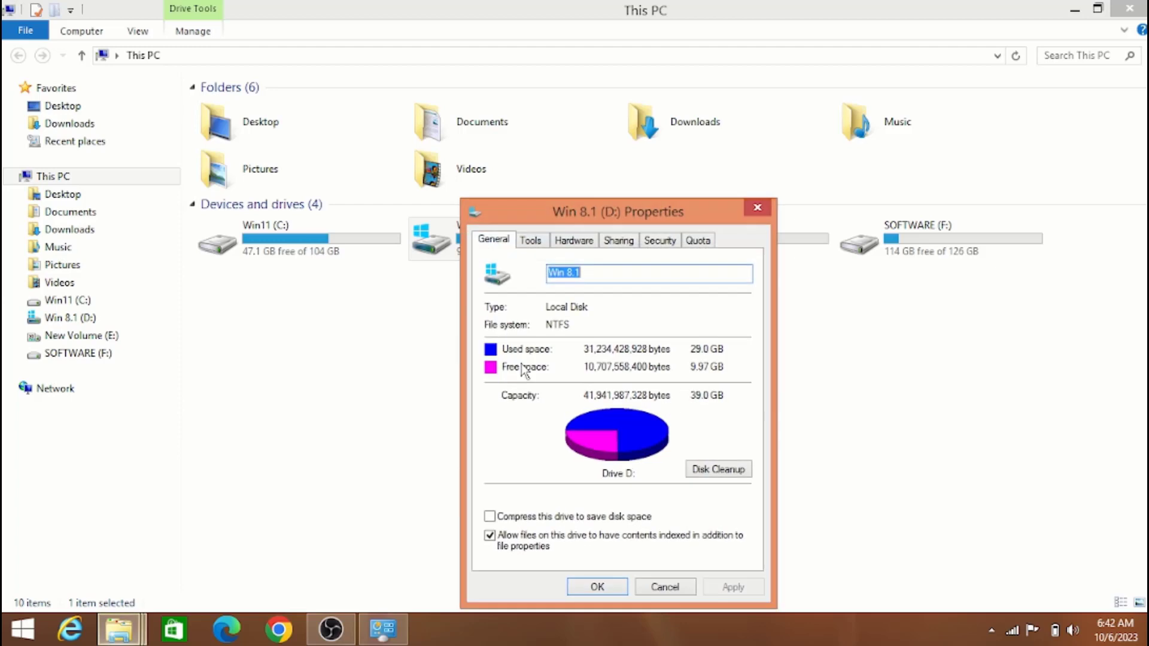
pyautogui.click(720, 472)
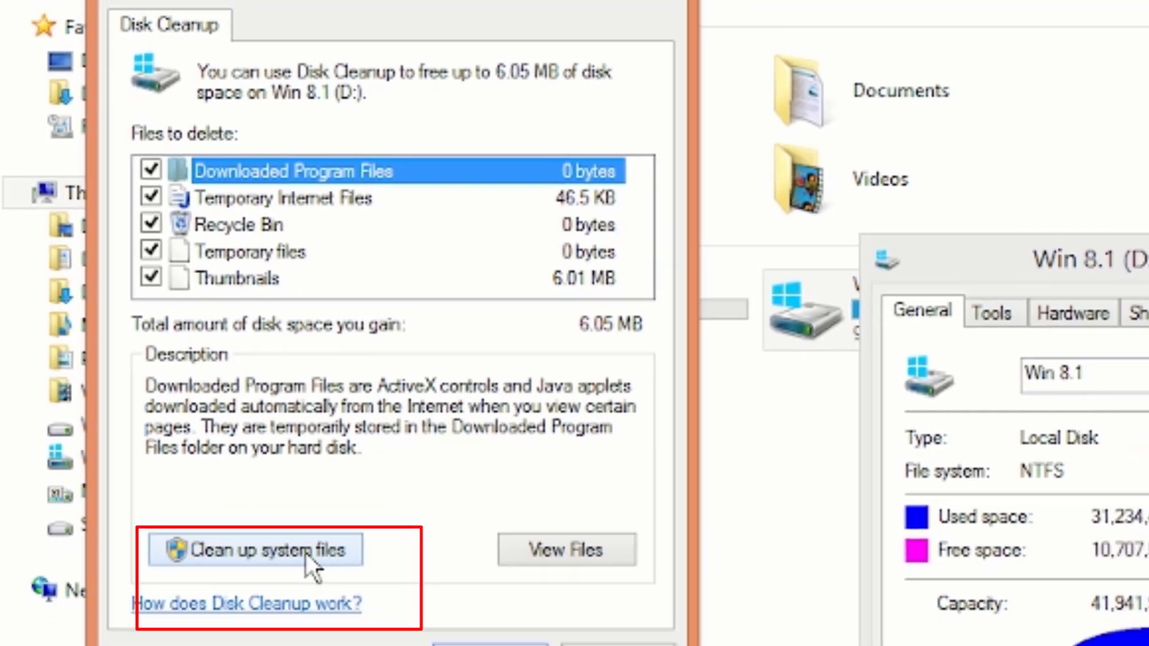
# Include system files in the Win 8.1 (D:) cleanup and look through the list of files to delete.
pyautogui.click(323, 575)
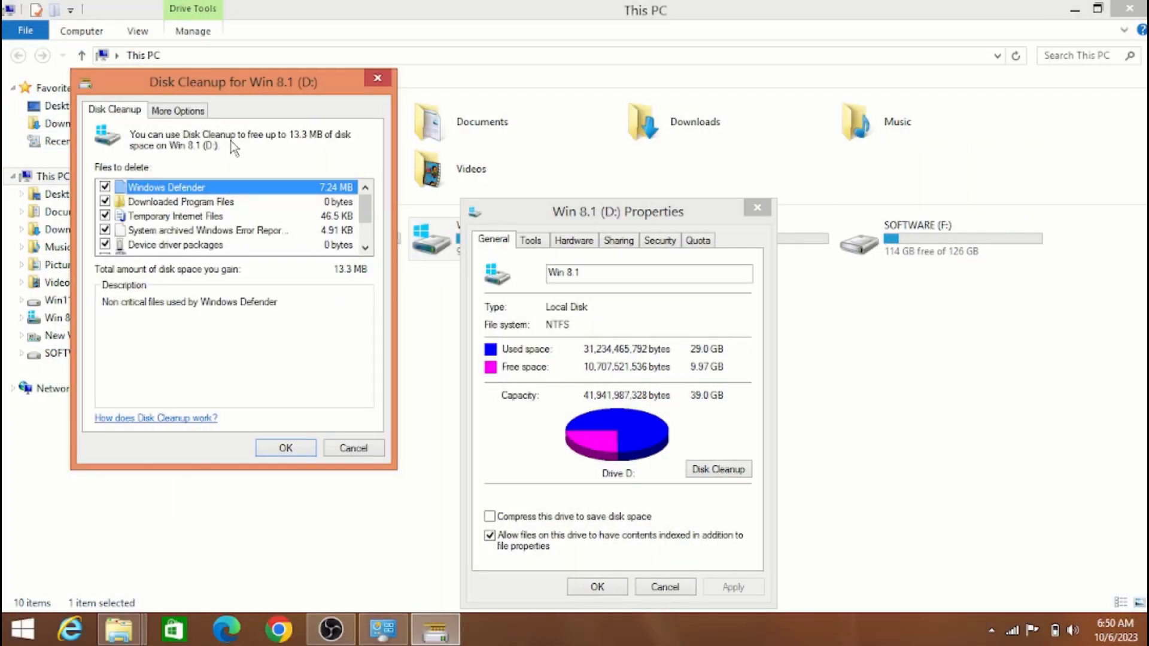
pyautogui.moveTo(281, 89); pyautogui.dragTo(410, 95)
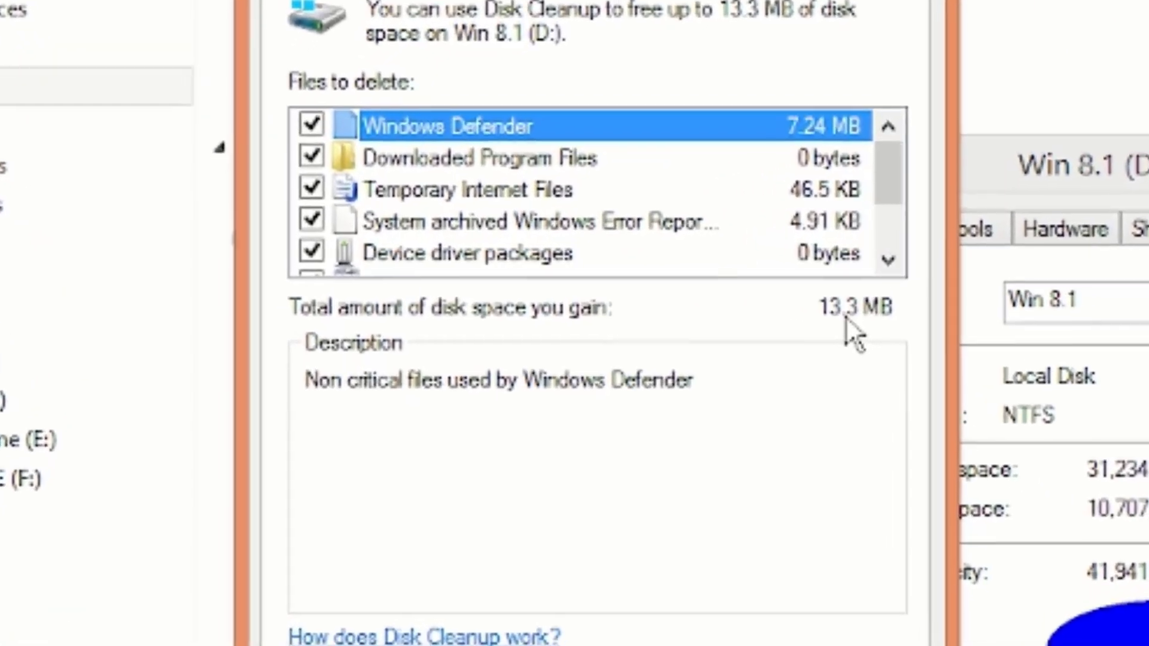
pyautogui.scroll(-1, 347, 213)
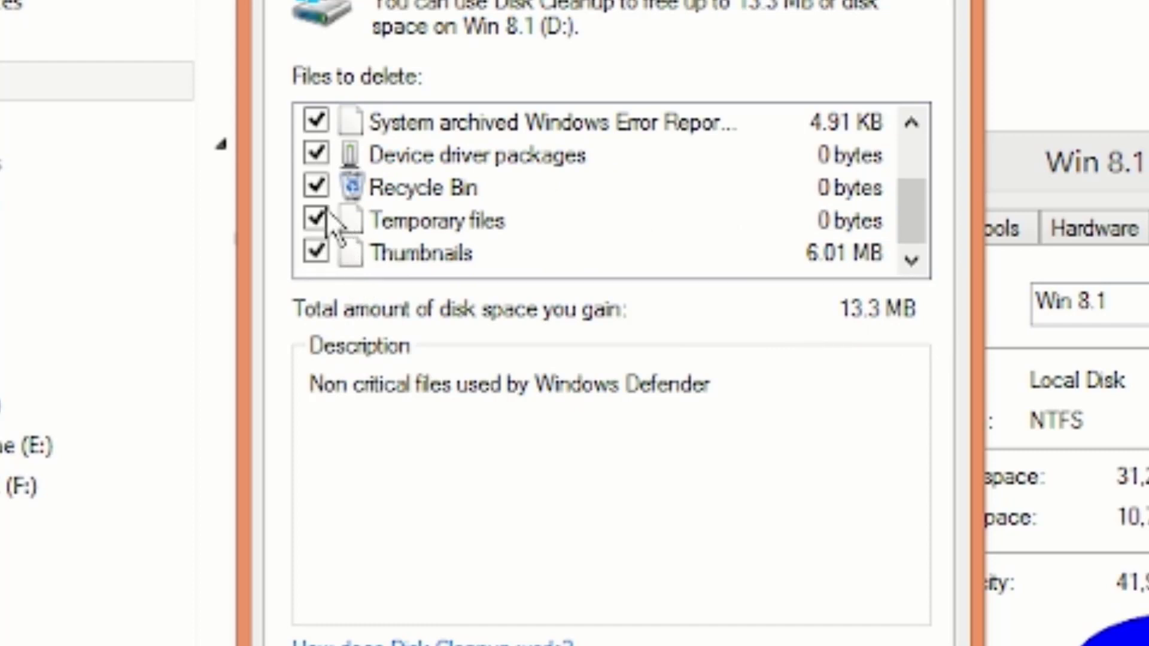
pyautogui.scroll(1, 333, 197)
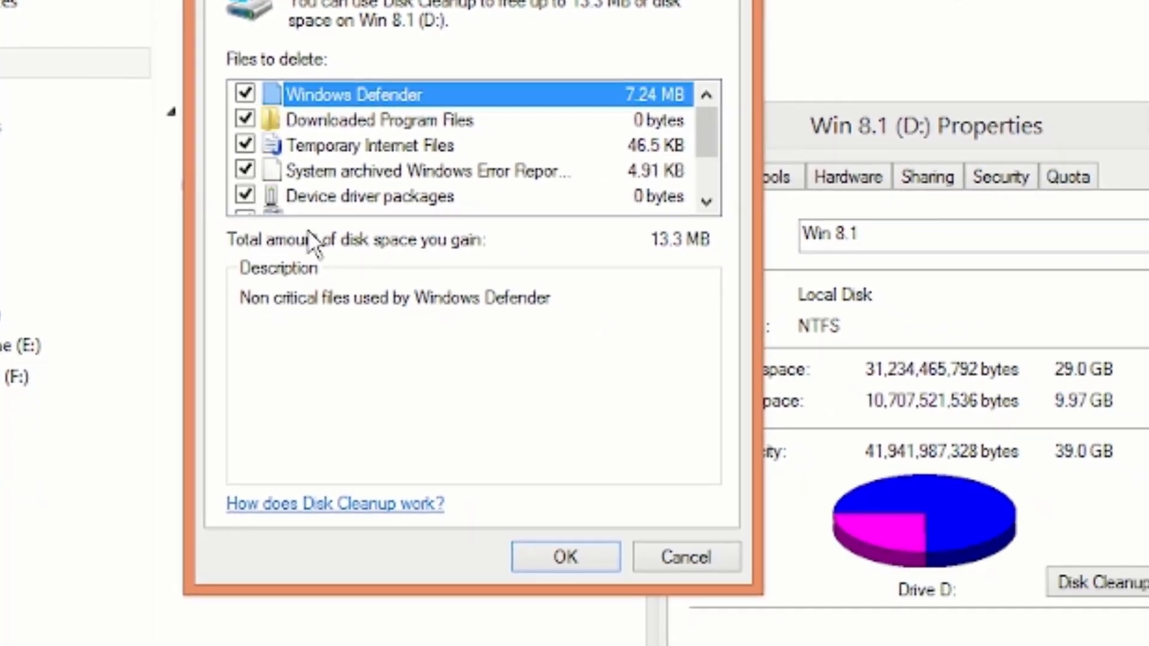
# Permanently delete the checked cleanup files from Win 8.1 (D:) and close the drive's properties.
pyautogui.click(566, 558)
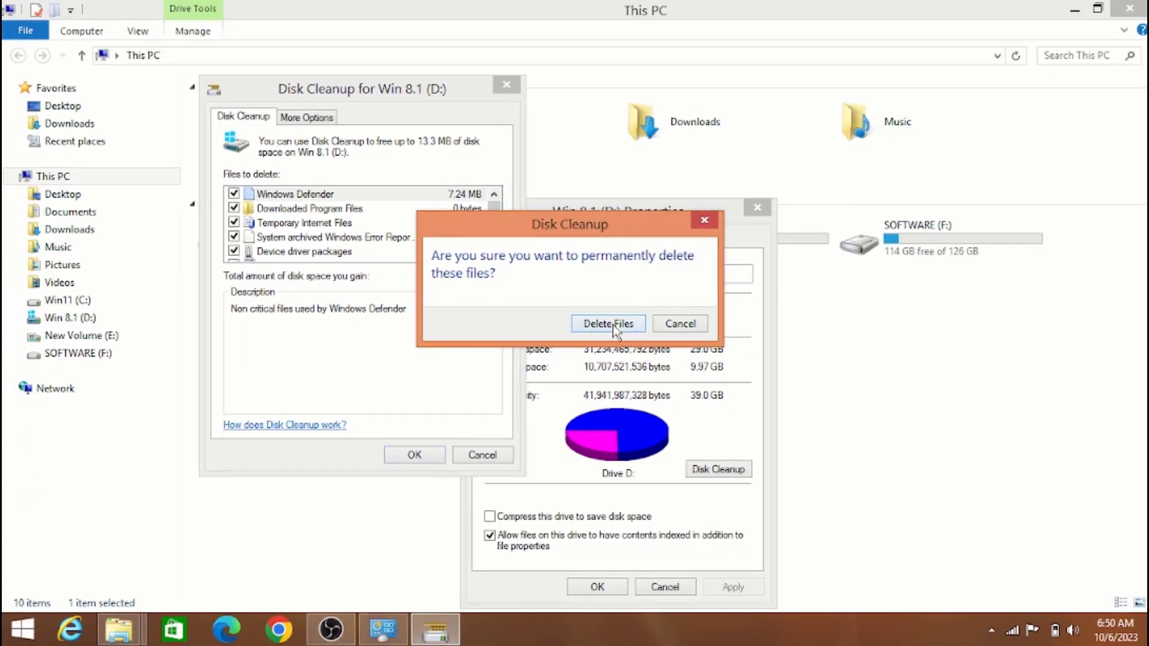
pyautogui.click(607, 324)
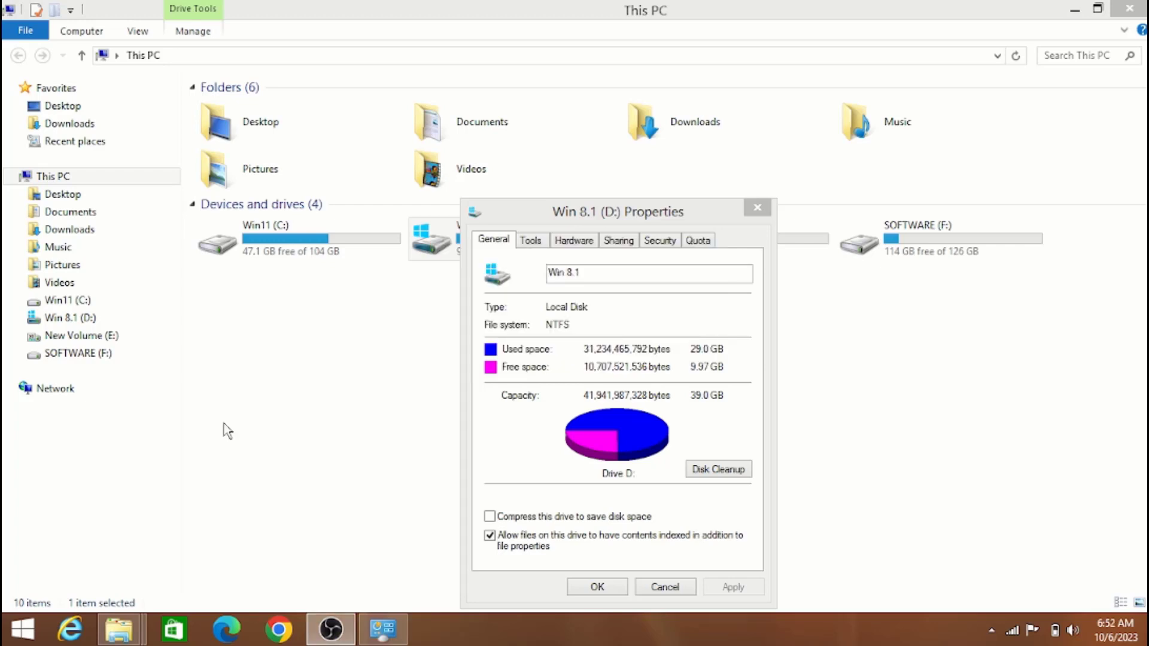
pyautogui.click(617, 588)
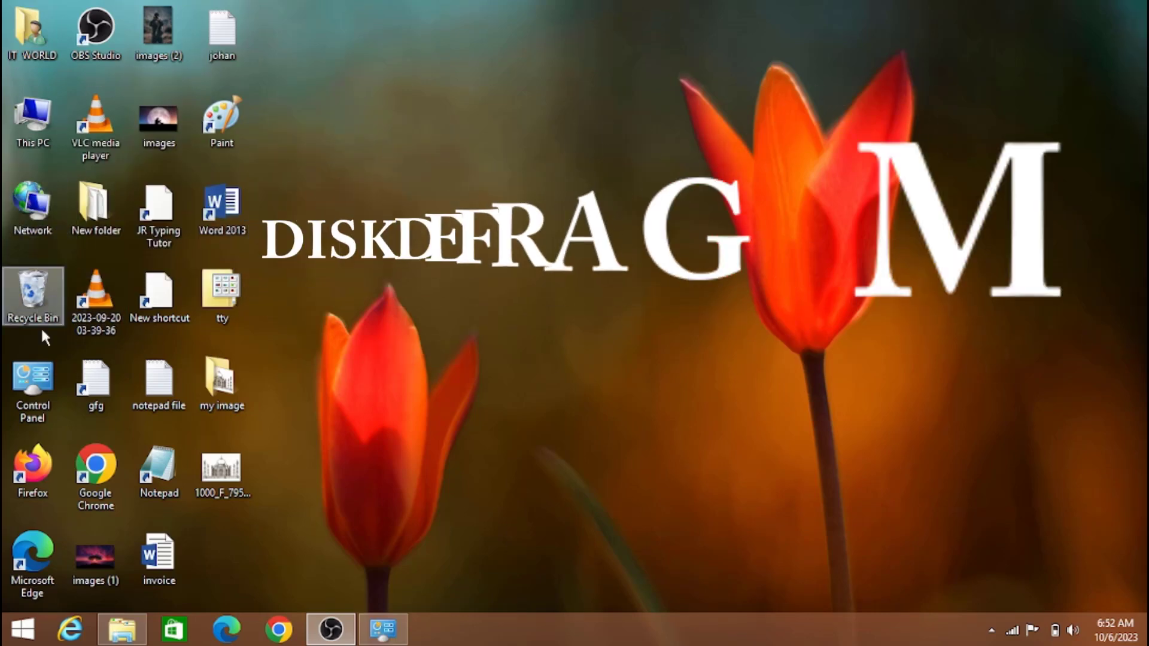
# Search from the Start screen for "paint" and open Paint.
pyautogui.click(24, 632)
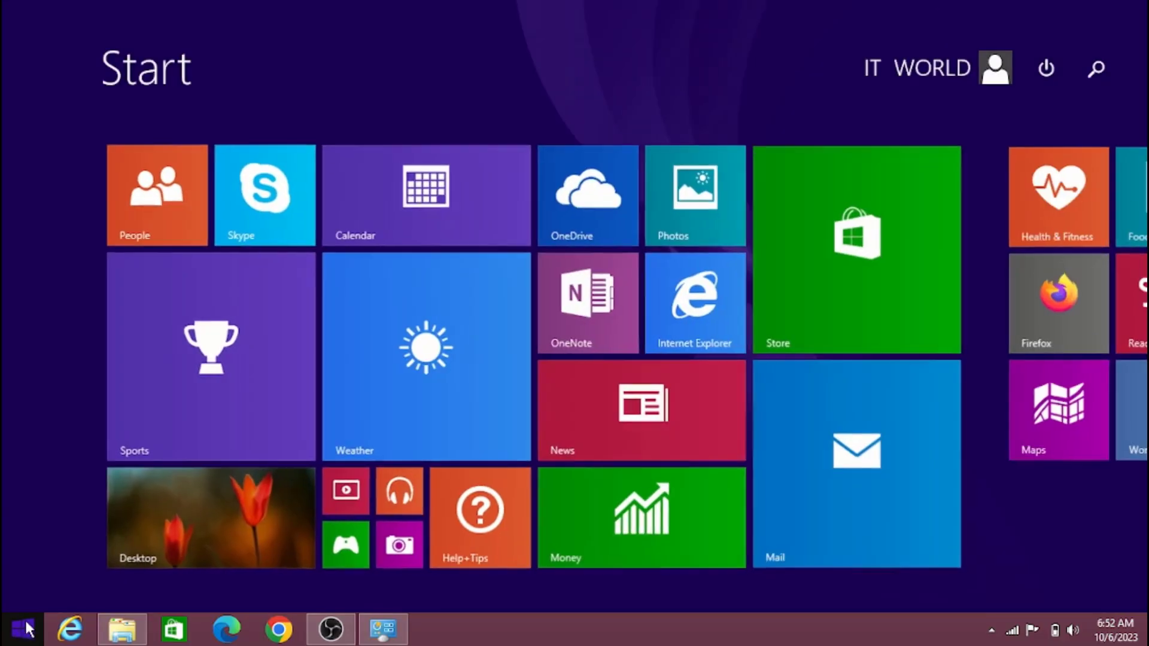
pyautogui.write('paint')
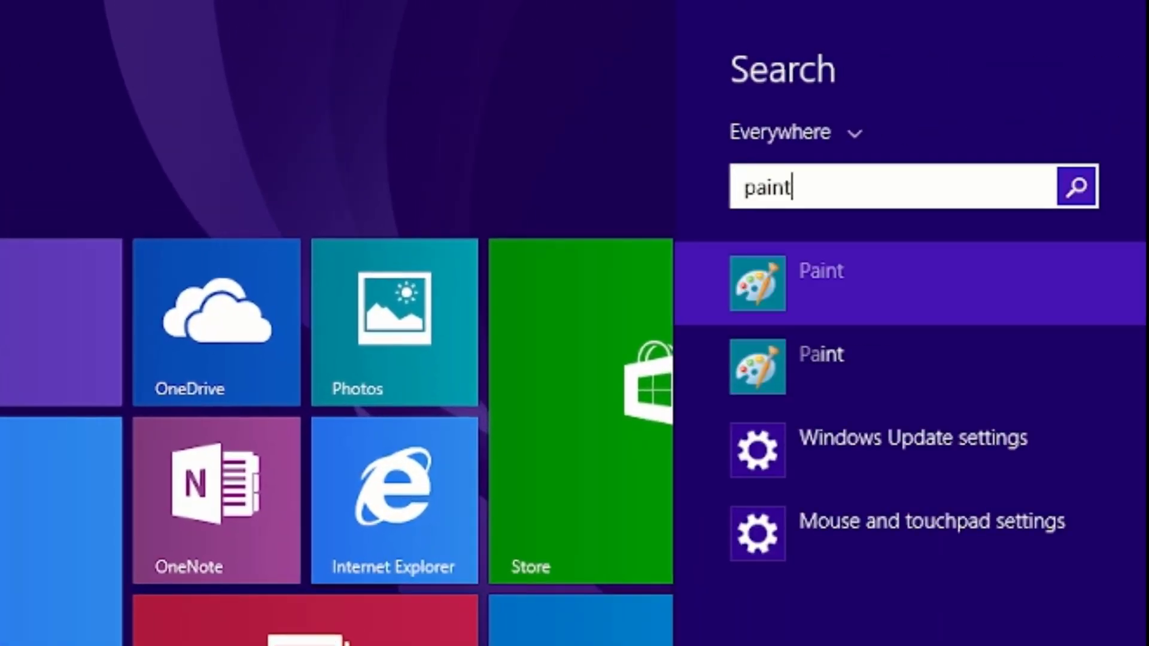
pyautogui.click(809, 264)
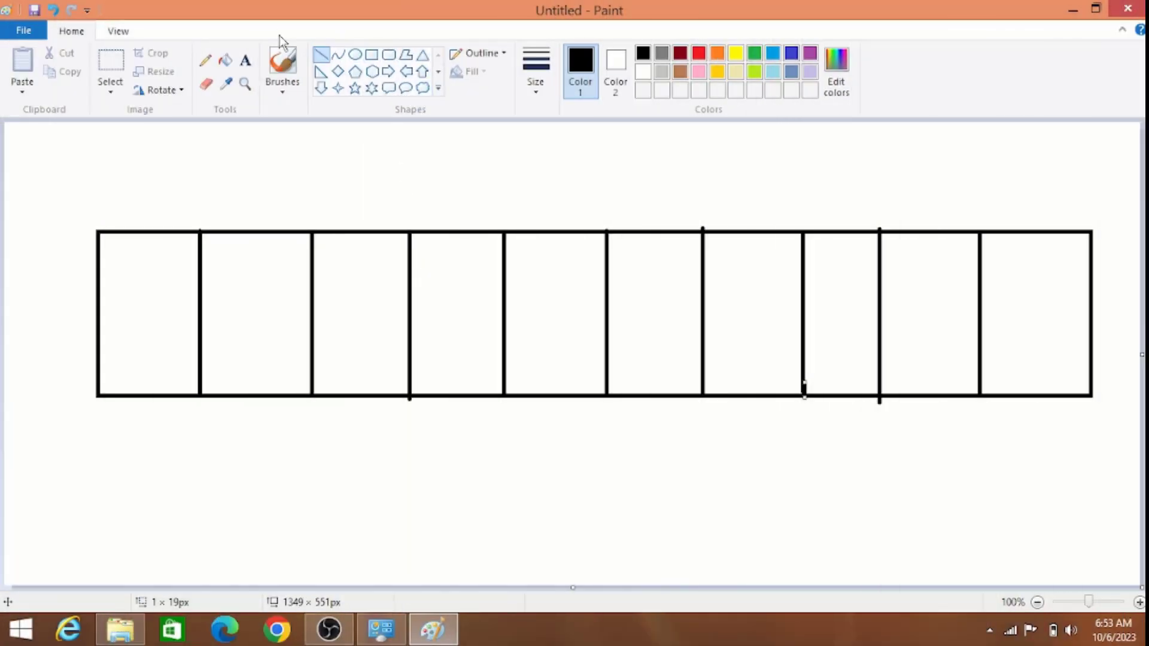
# Fill the first seven cells of the divided rectangle with red using the Fill tool, working from left to right.
pyautogui.click(226, 60)
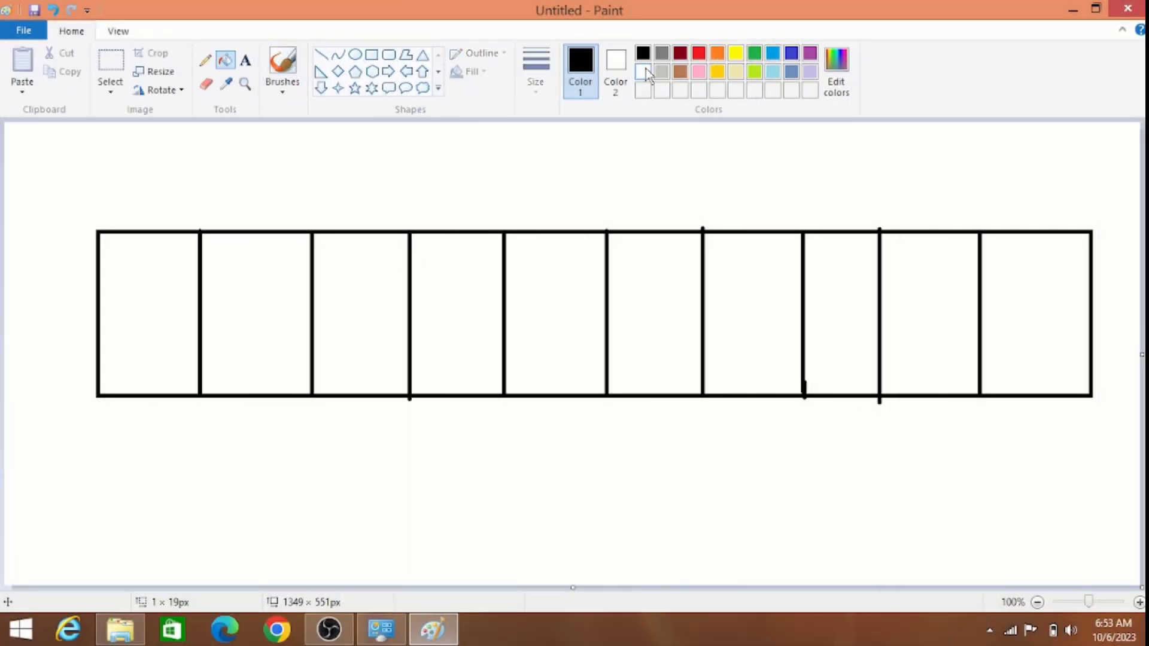
pyautogui.click(698, 52)
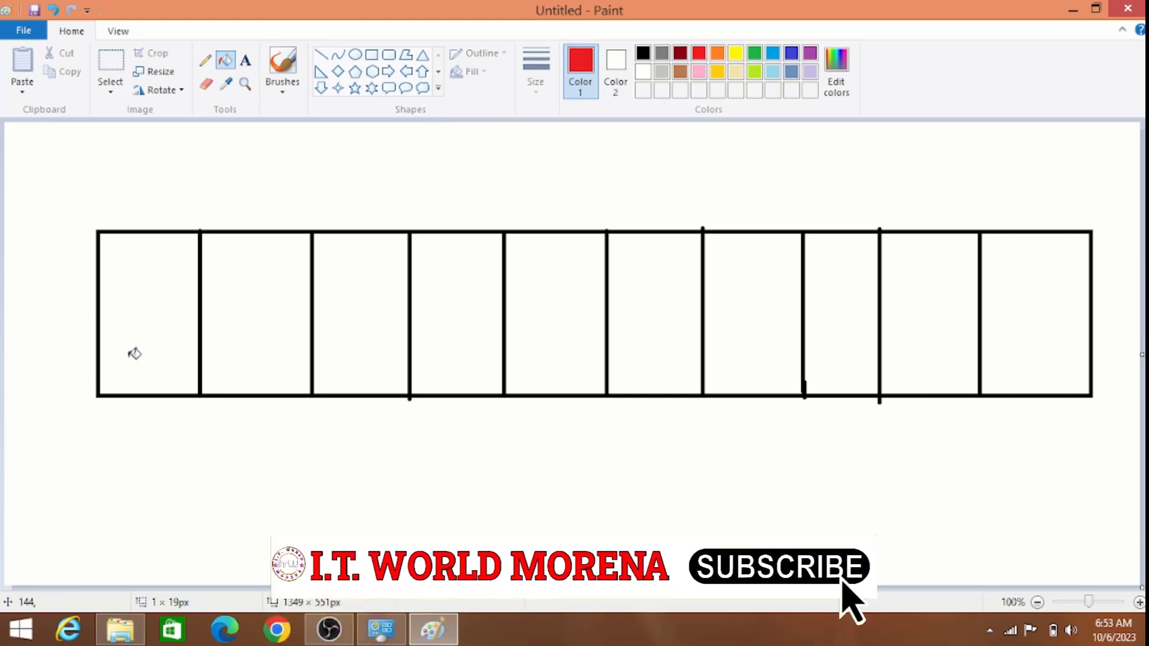
pyautogui.click(189, 350)
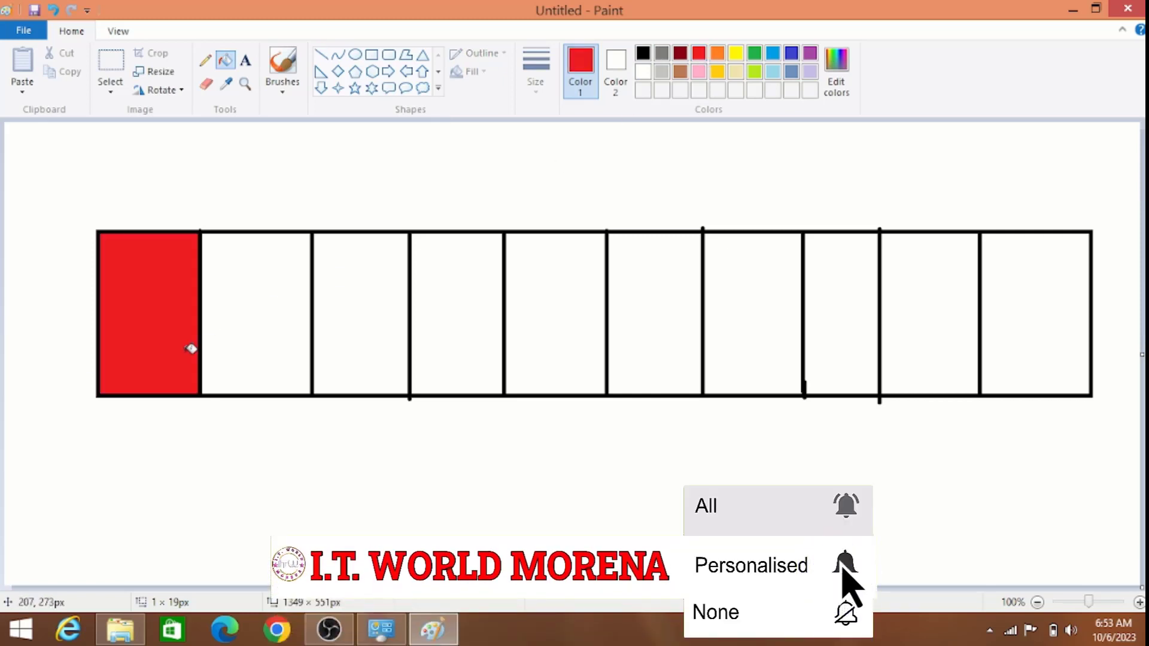
pyautogui.click(264, 335)
pyautogui.click(375, 334)
pyautogui.click(455, 328)
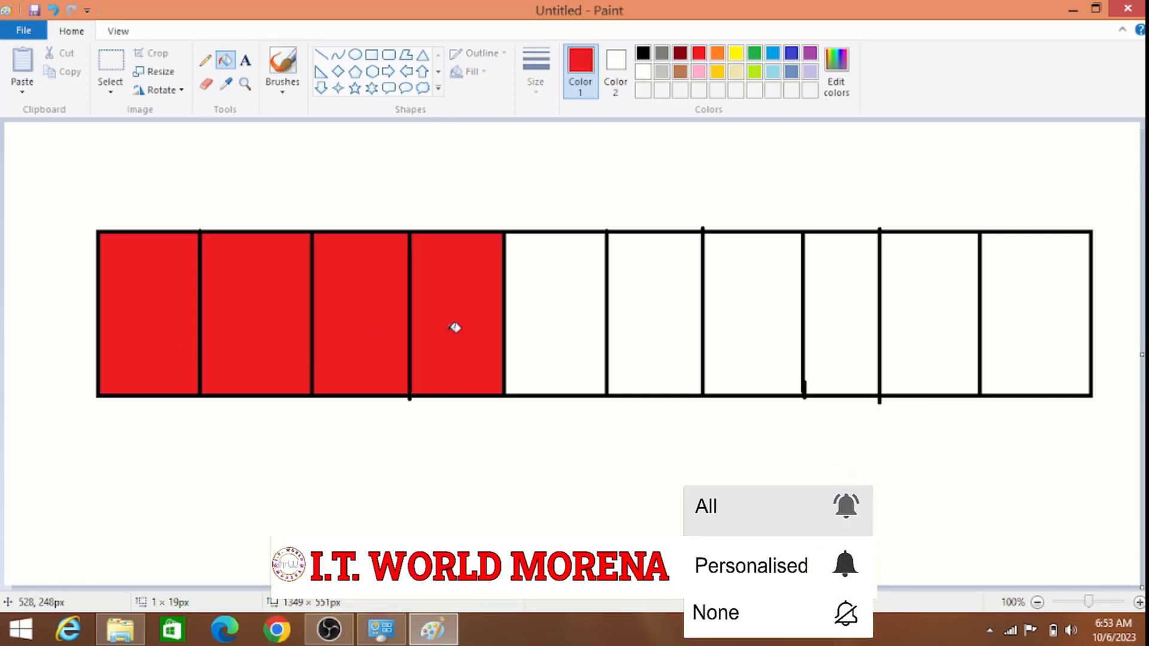
pyautogui.click(527, 316)
pyautogui.click(668, 354)
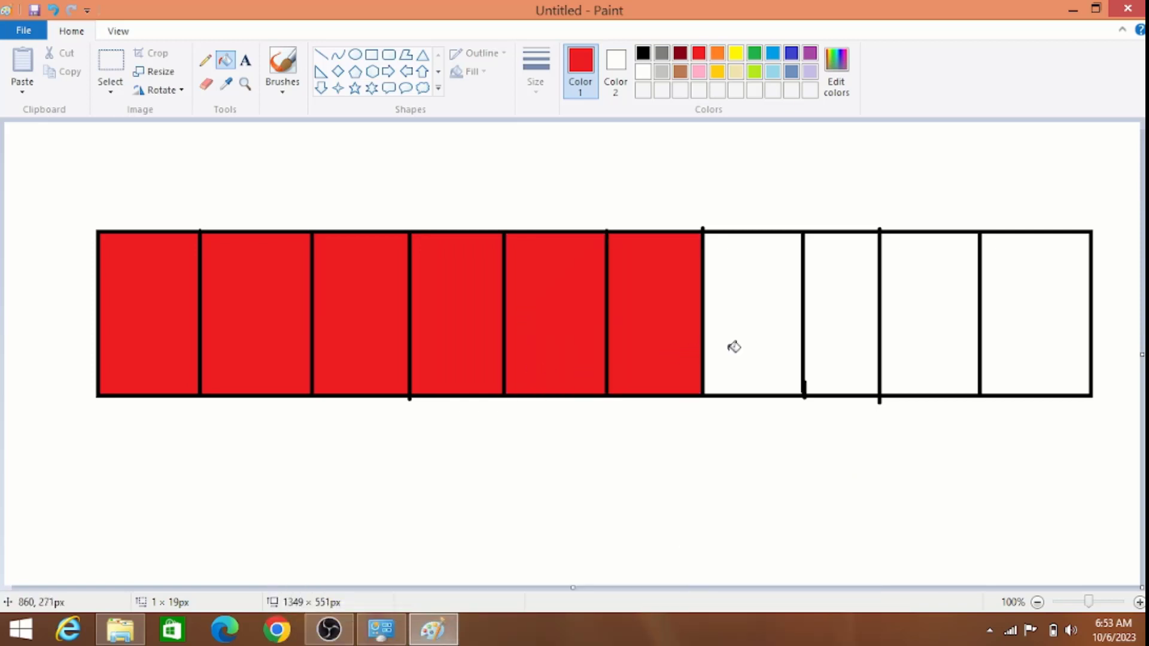
pyautogui.click(739, 352)
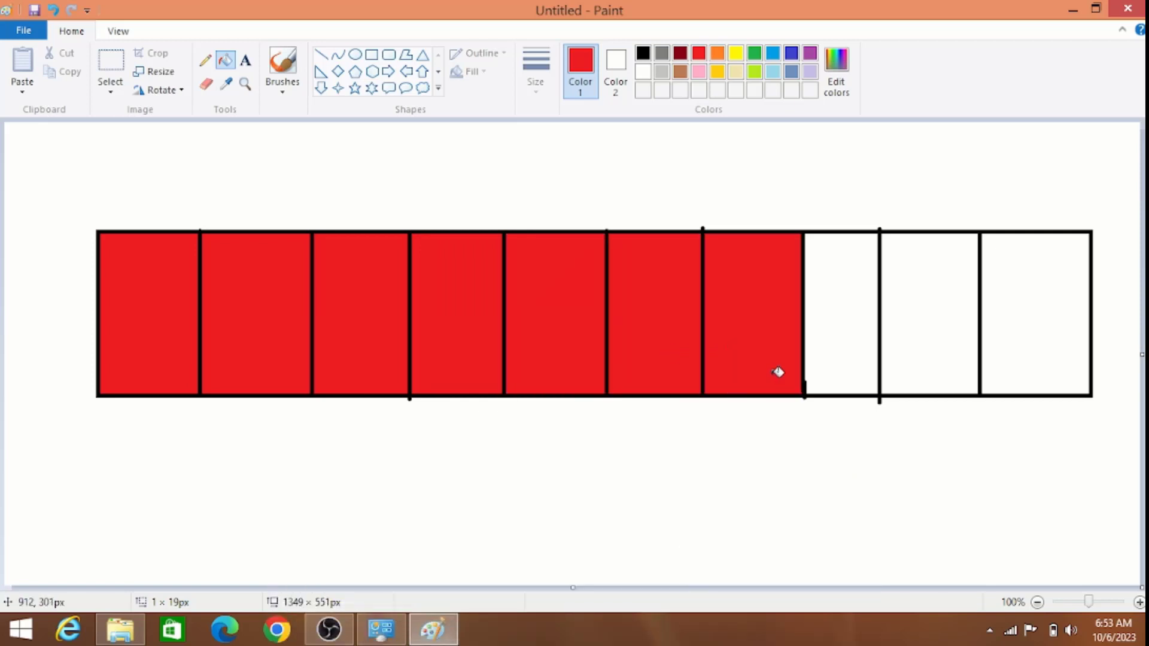